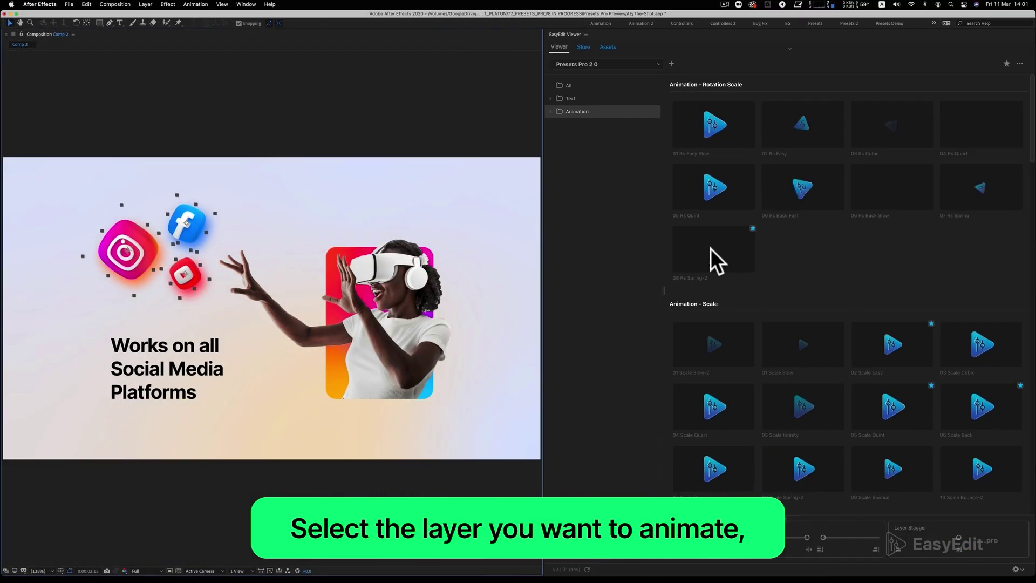
Apply the first Text > Lines > Basic > Opacity preset to the 'Works on all Social Media Platforms' title
click(187, 348)
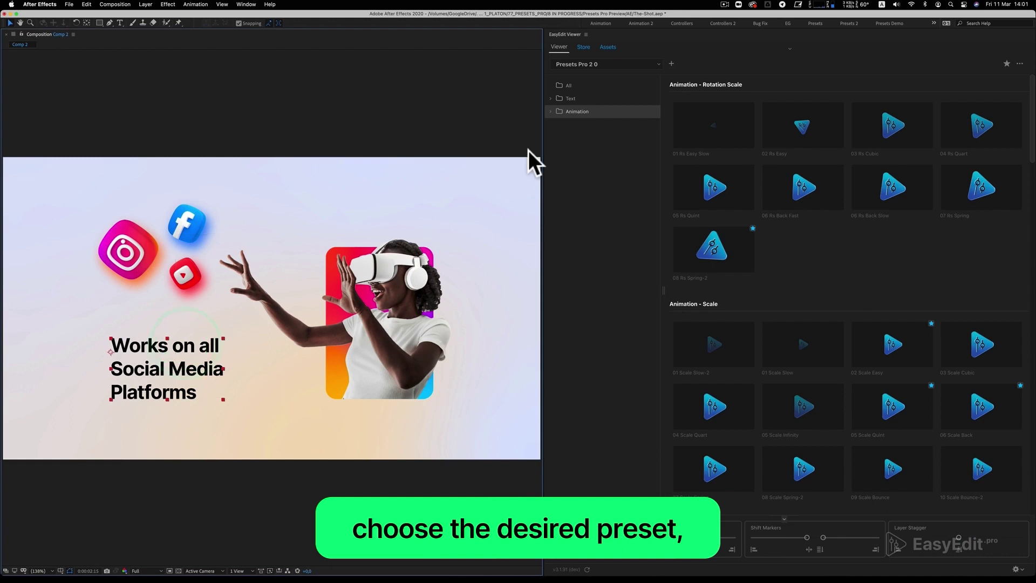
click(551, 99)
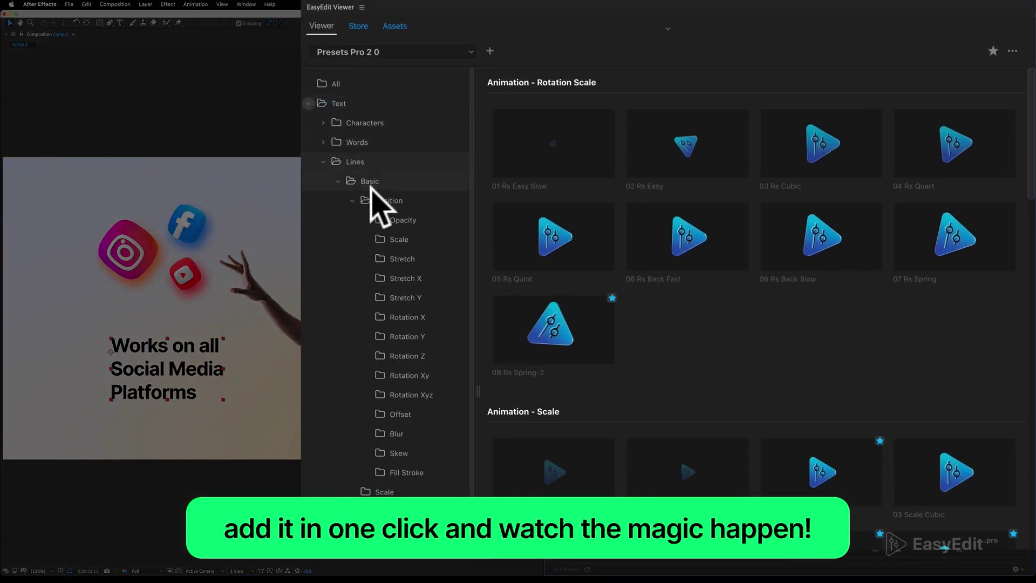
click(399, 222)
click(536, 173)
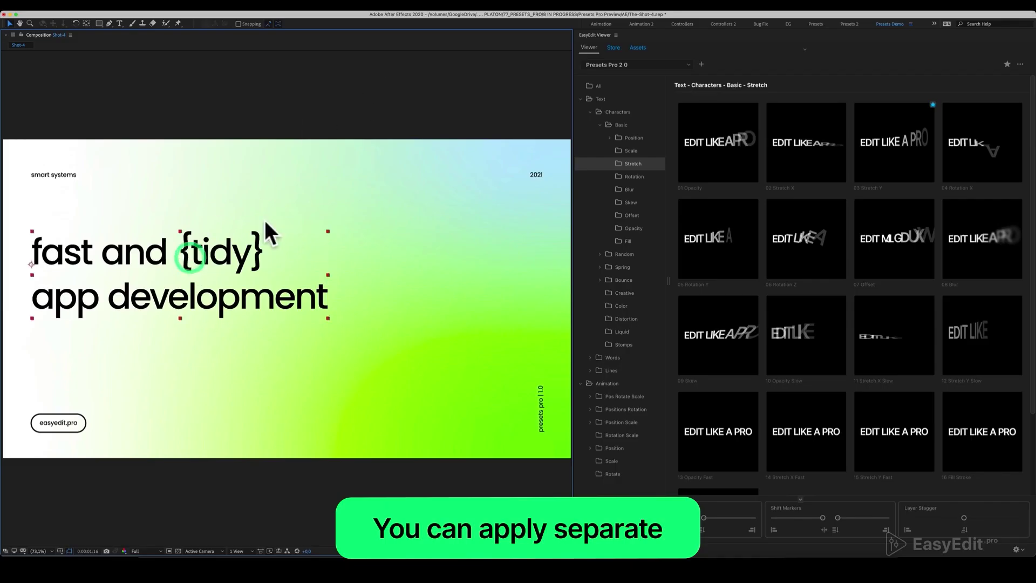
Apply the 03 Stretch Y, 09 Scale Bounce and 07 Bottom Spring presets to the 'fast and {tidy} app development' title
click(895, 126)
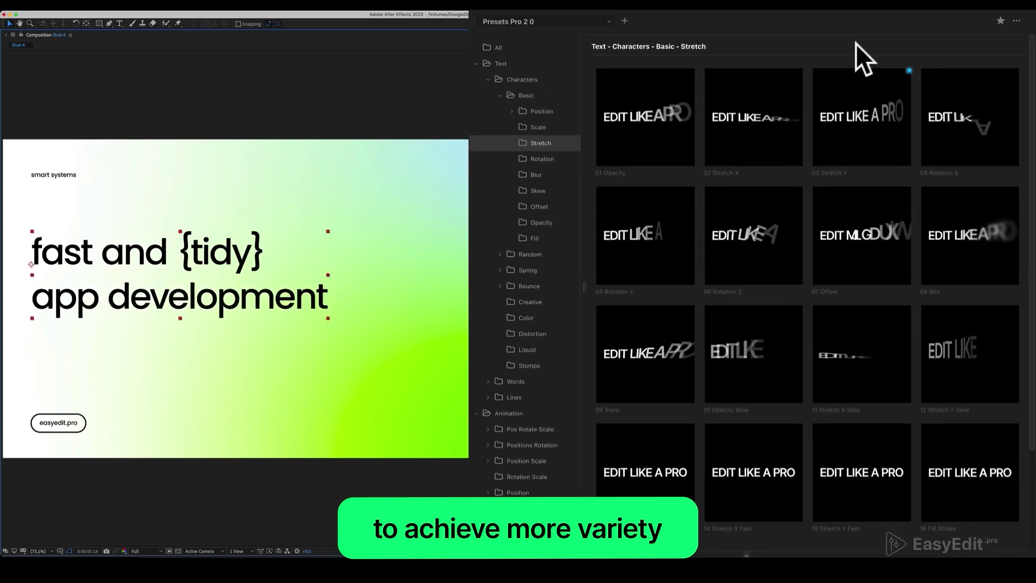
click(484, 413)
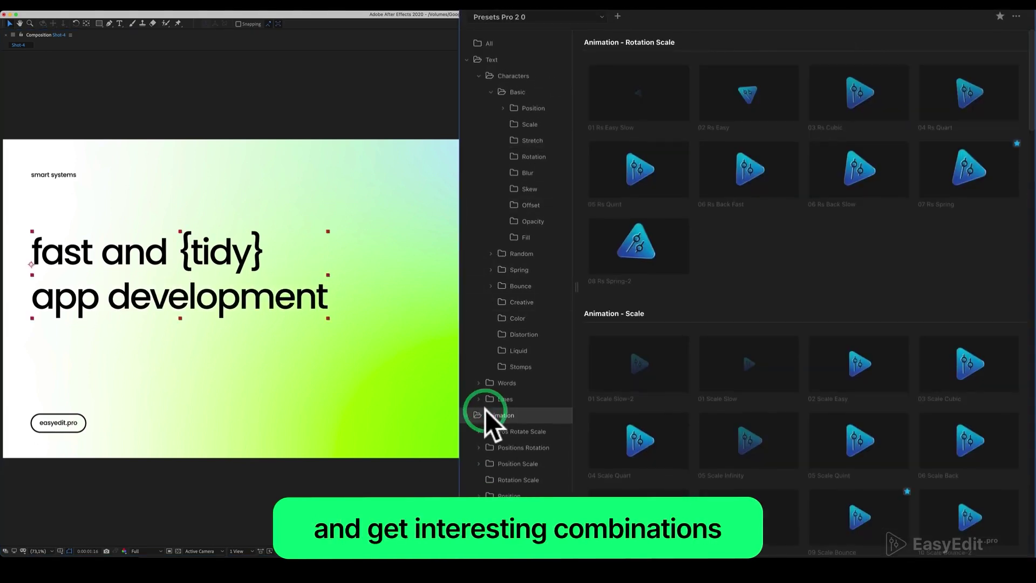
click(507, 512)
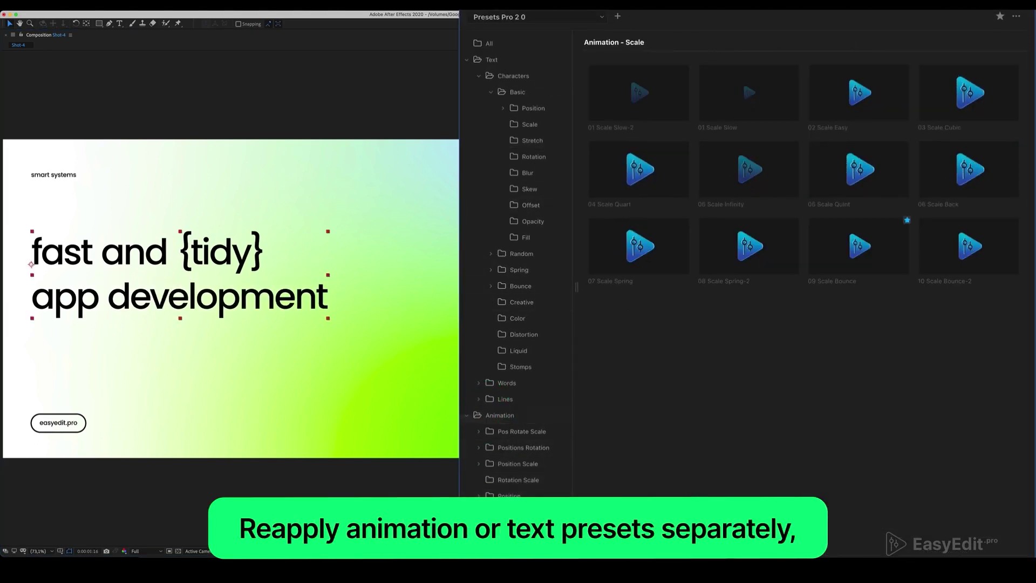
click(841, 267)
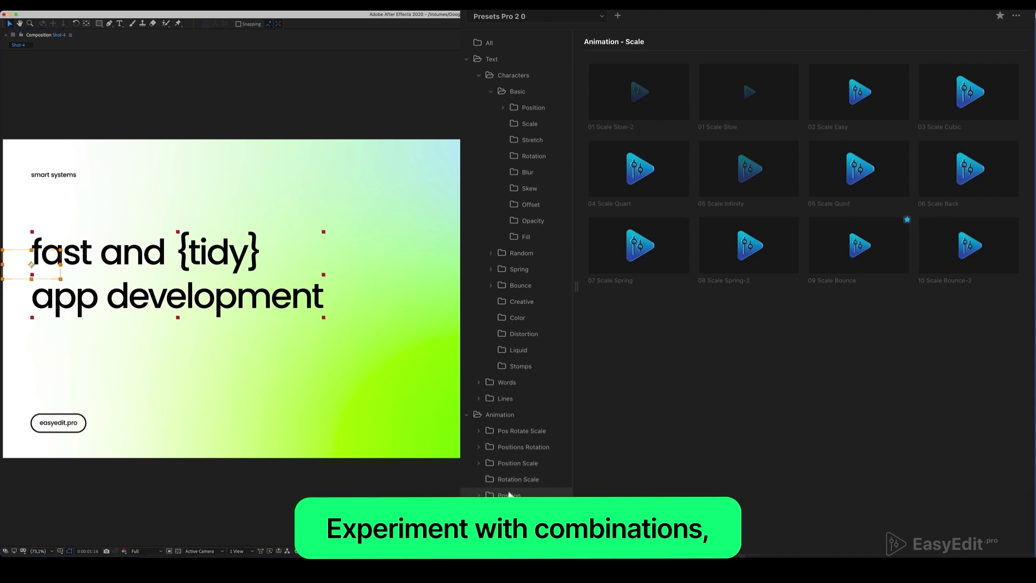
click(508, 494)
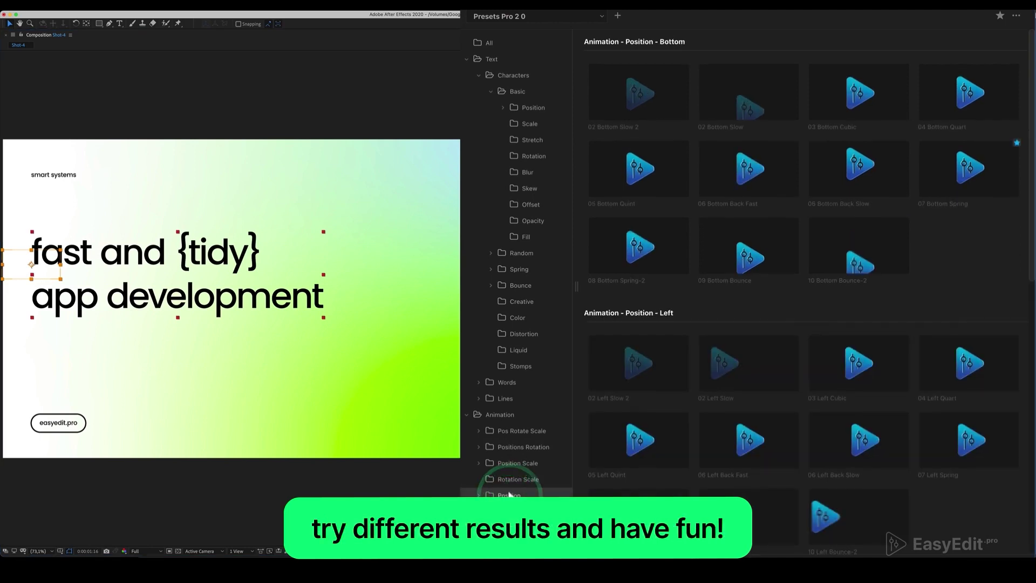
click(985, 184)
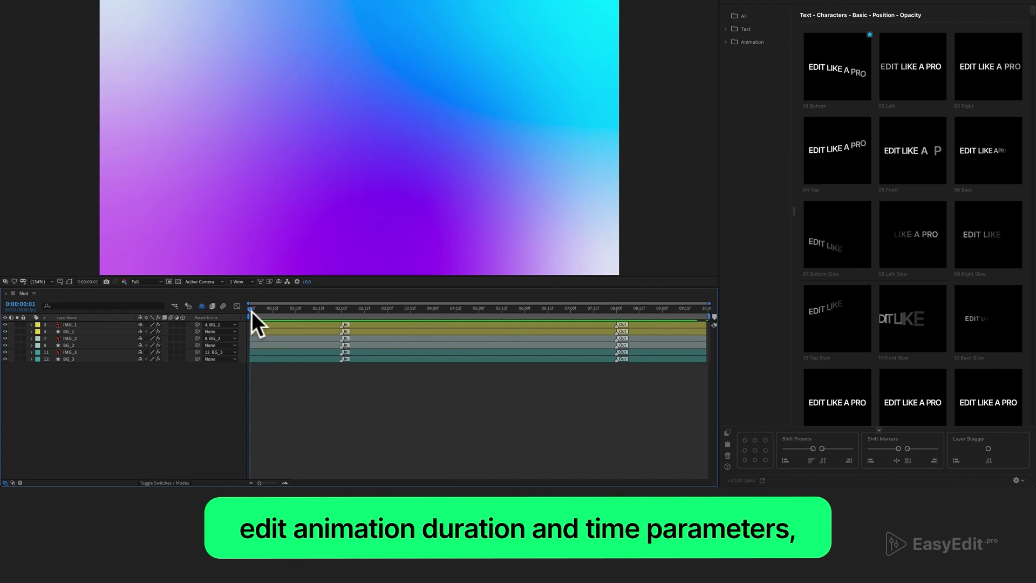
Scrub the timeline to preview the photos animating in, then return to about 05:00
drag(251, 311, 366, 334)
click(620, 311)
click(478, 322)
Select all six photo layers and trim them to run from 01:00 to 09:00
key(ctrl+a)
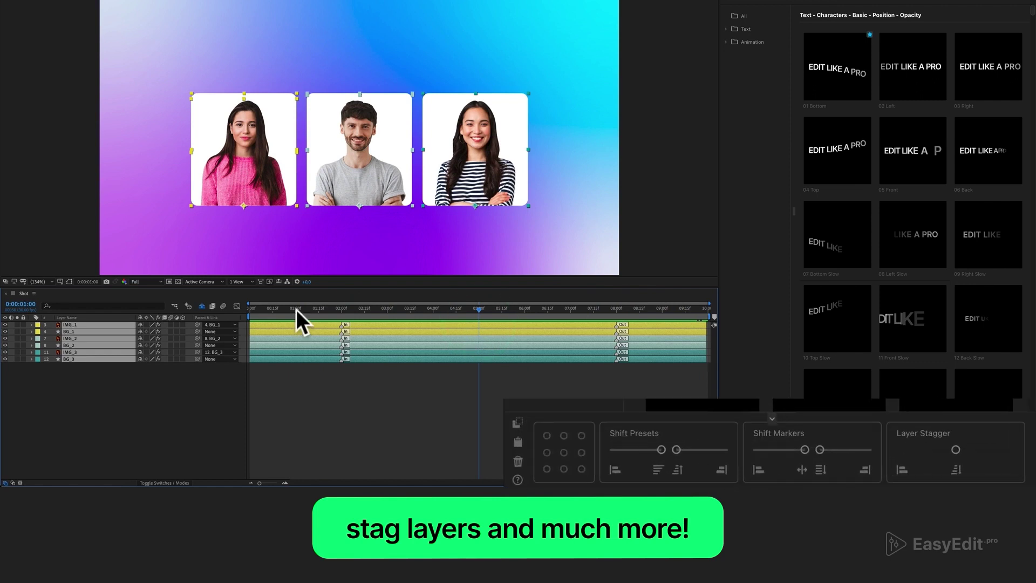
click(615, 469)
click(513, 309)
click(722, 469)
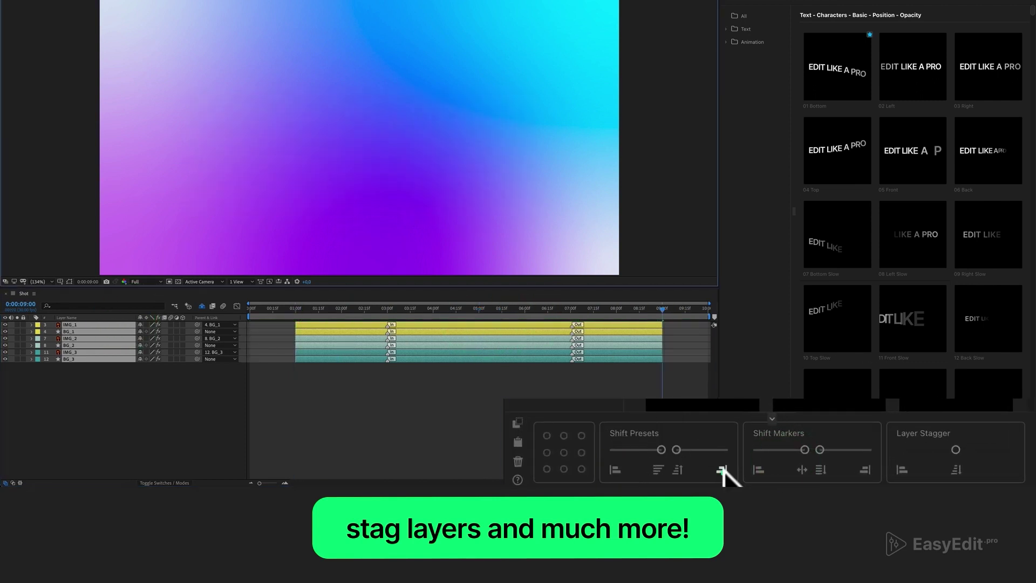
click(479, 309)
Stagger the layers' preset timing with the Shift Presets slider and scrub through the result
mouse_move(661, 450)
mouse_down()
mouse_move(672, 453)
mouse_move(664, 451)
mouse_up()
drag(255, 306, 379, 334)
drag(572, 309, 694, 330)
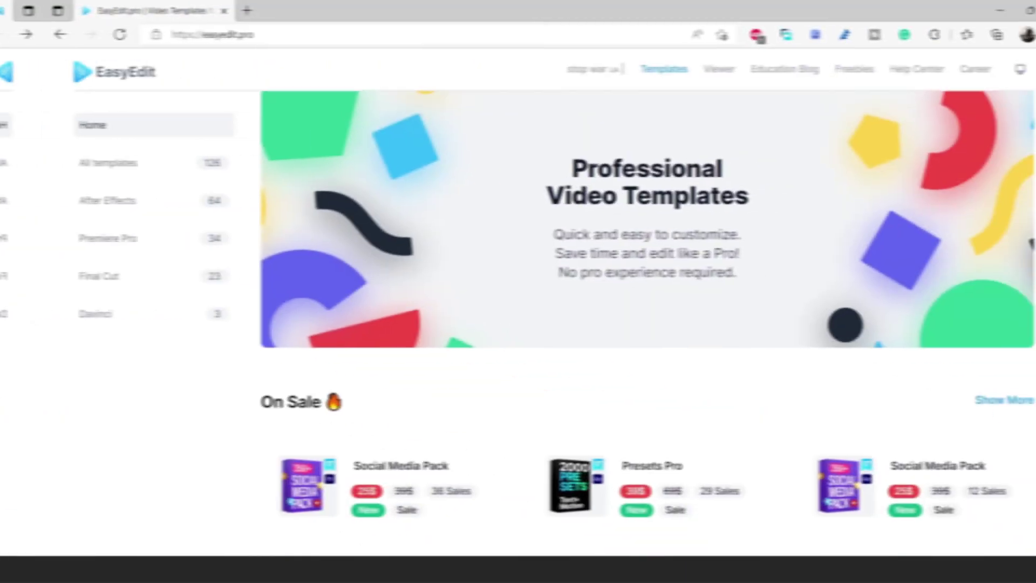
Scroll down the easyedit.pro homepage to browse the professional video template catalogue
scroll(1032, 102, down, 2)
drag(1031, 103, 1031, 131)
scroll(1010, 206, down, 4)
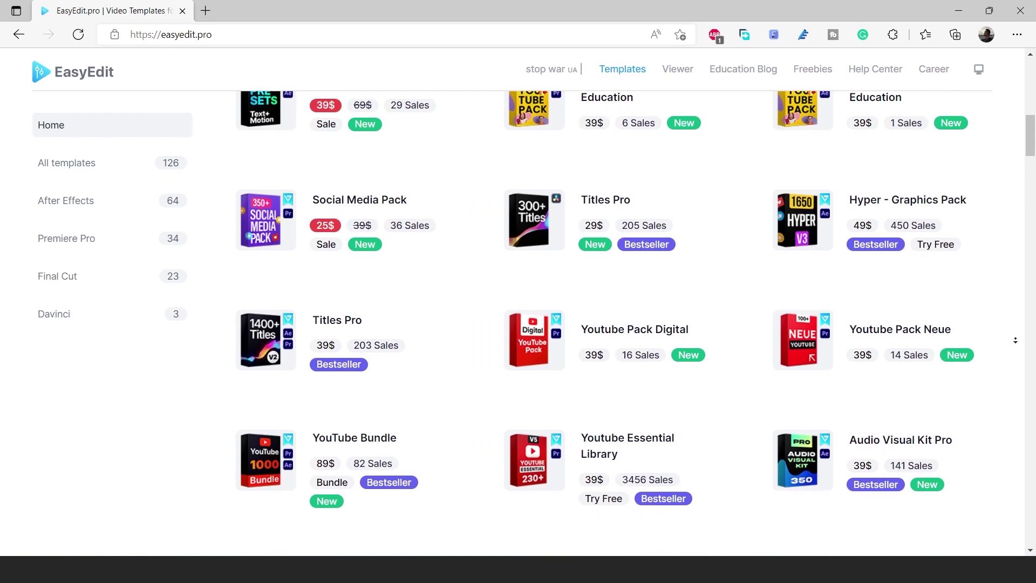
scroll(1011, 305, down, 3)
scroll(1020, 342, down, 2)
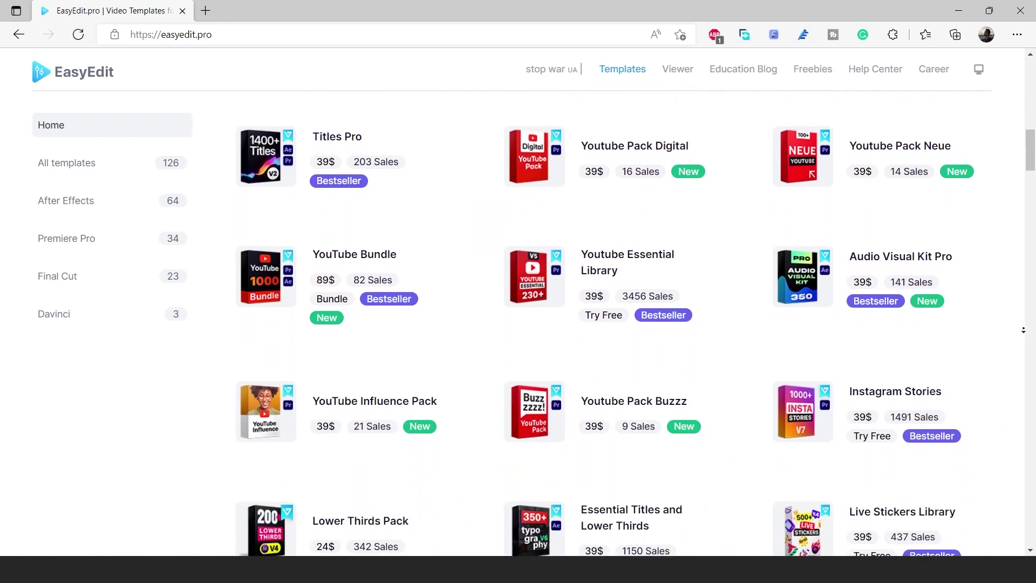
scroll(1021, 335, down, 2)
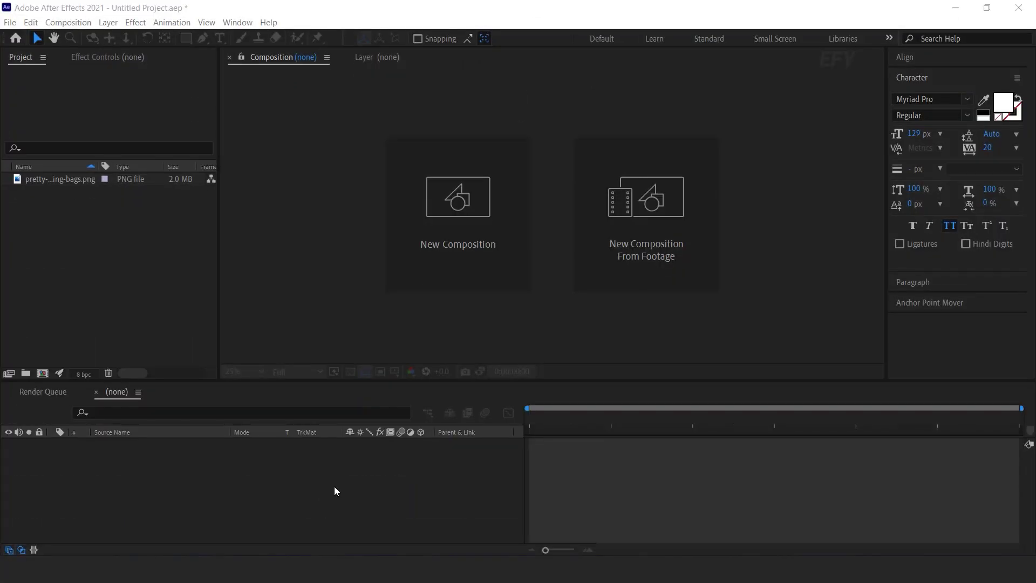
Open the EasyEdit Viewer panel from Window > Extensions and cancel installing a new preset pack
click(243, 24)
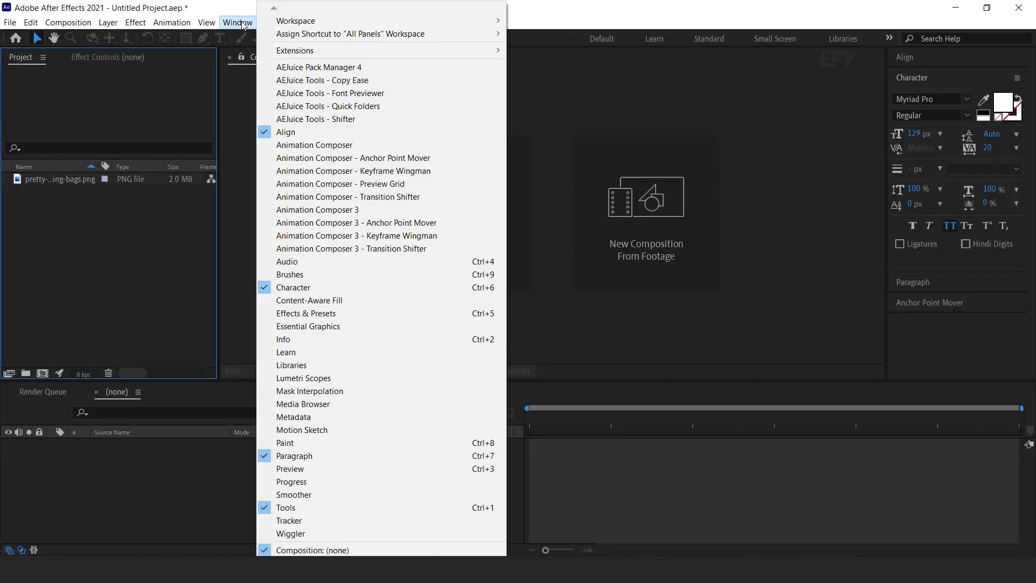
mouse_move(308, 51)
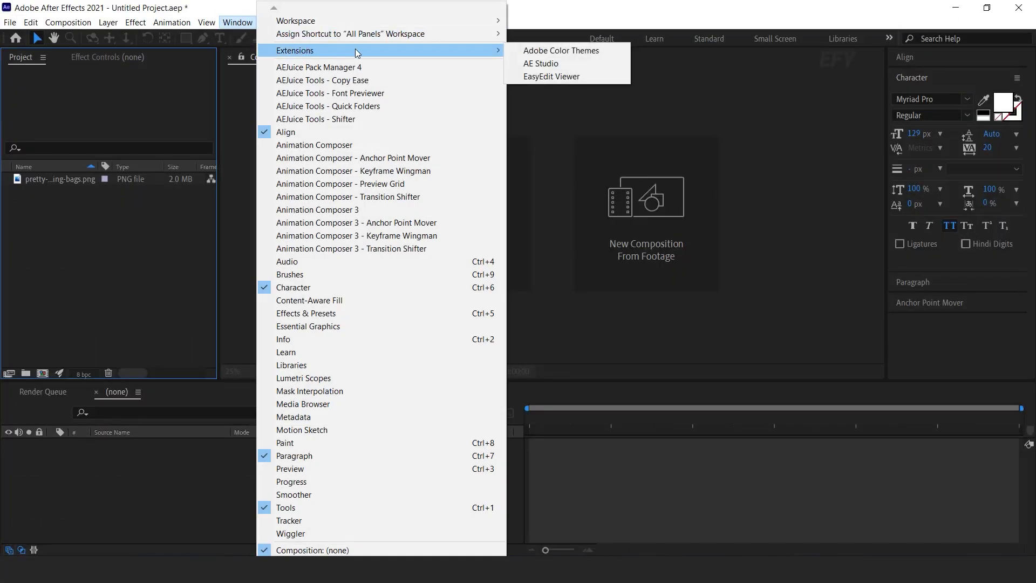
click(577, 76)
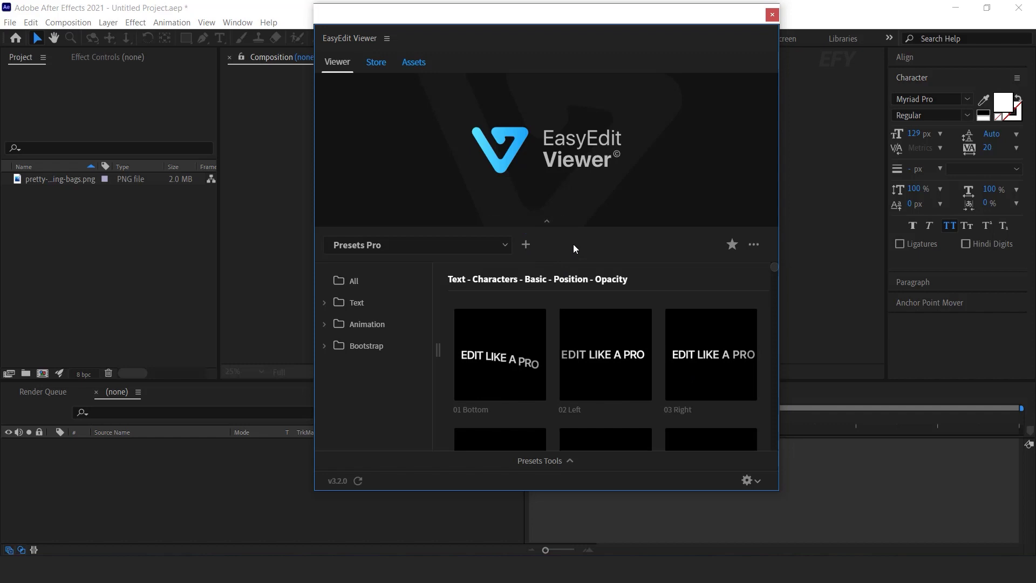
click(526, 246)
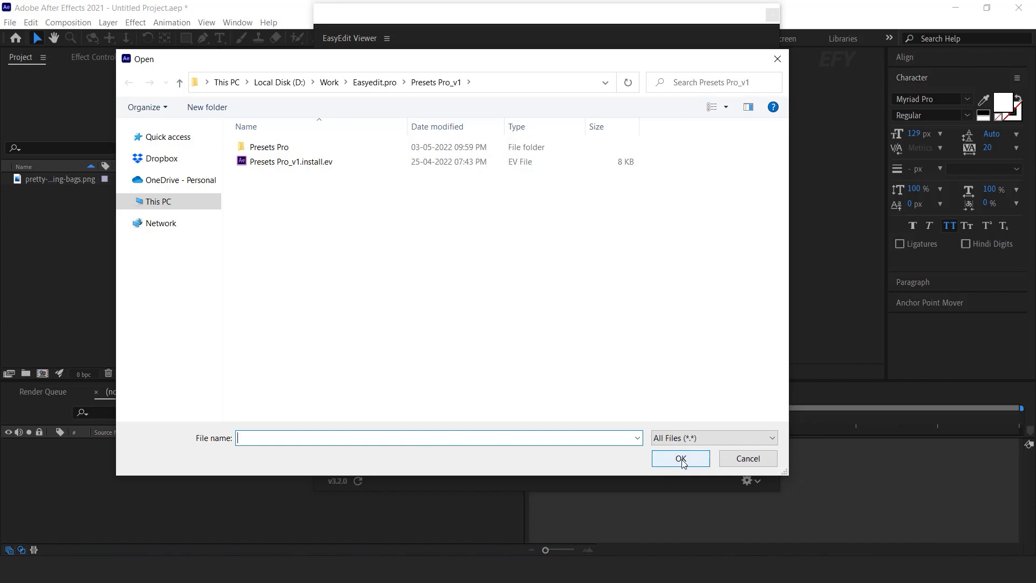
click(777, 59)
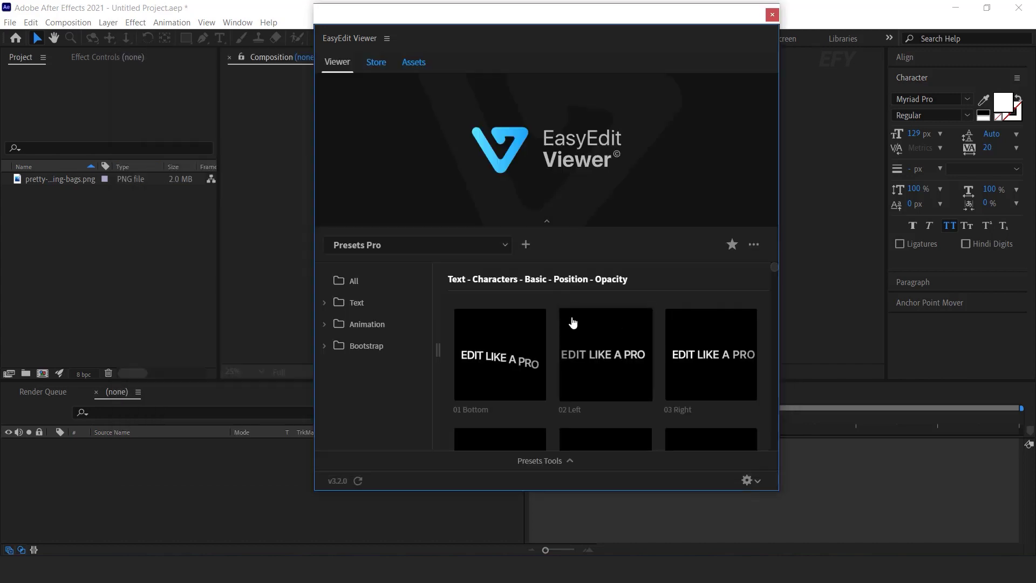
Preview the Presets Pro text animation thumbnails while scrolling the grid, then expand the Text folder
scroll(696, 378, down, 1)
mouse_move(695, 408)
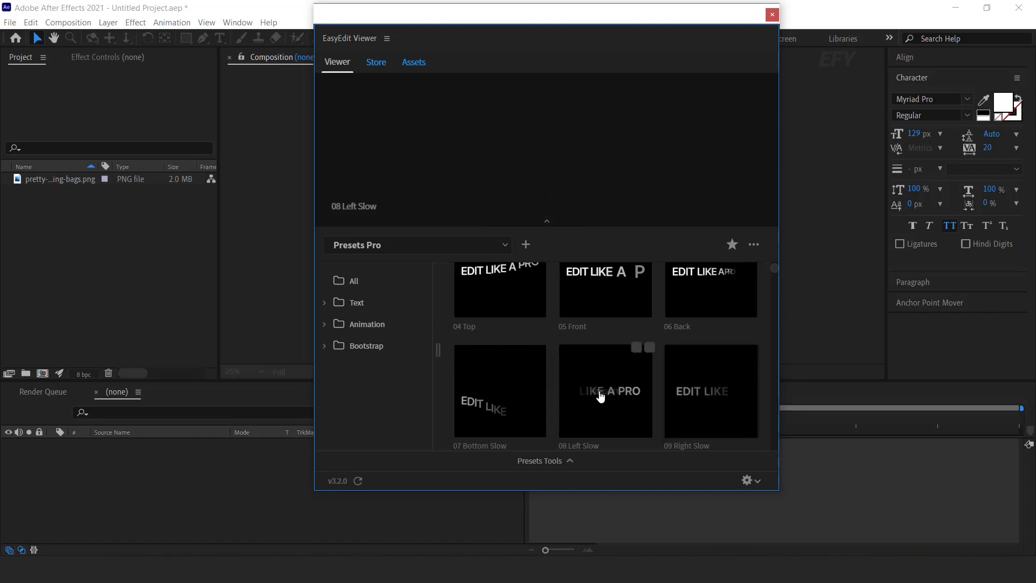
scroll(593, 394, up, 1)
mouse_move(513, 363)
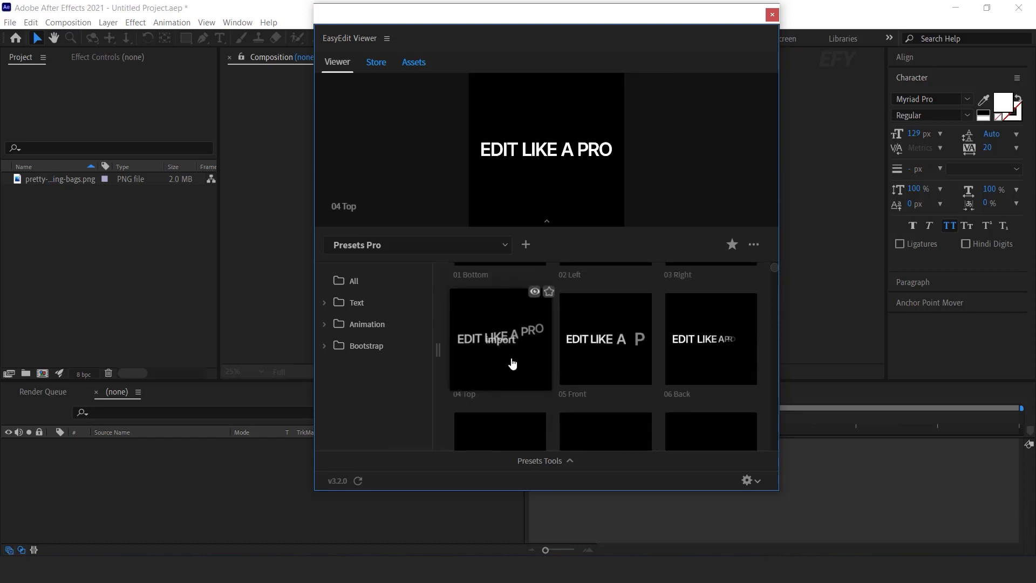
mouse_move(606, 354)
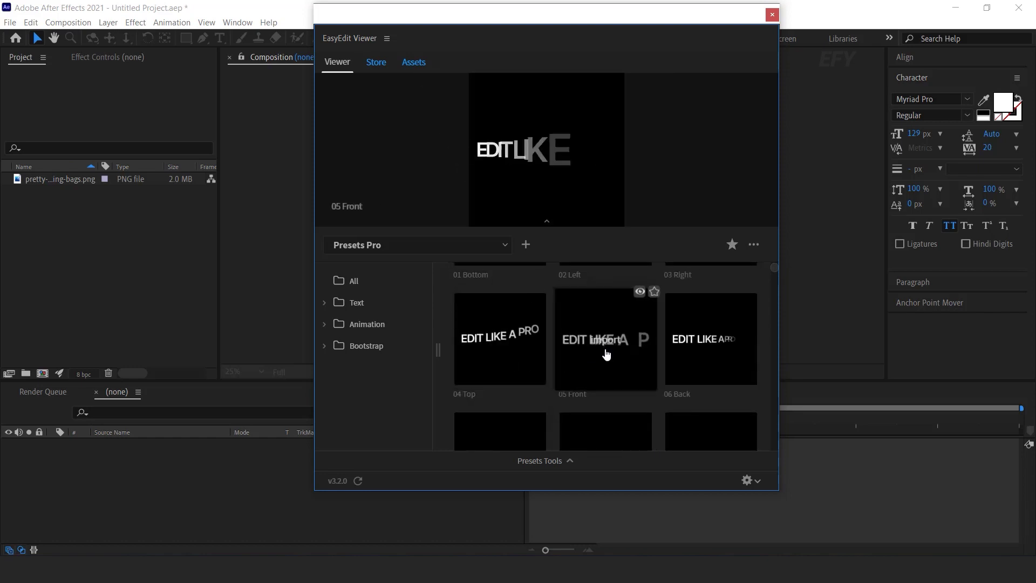
mouse_move(711, 355)
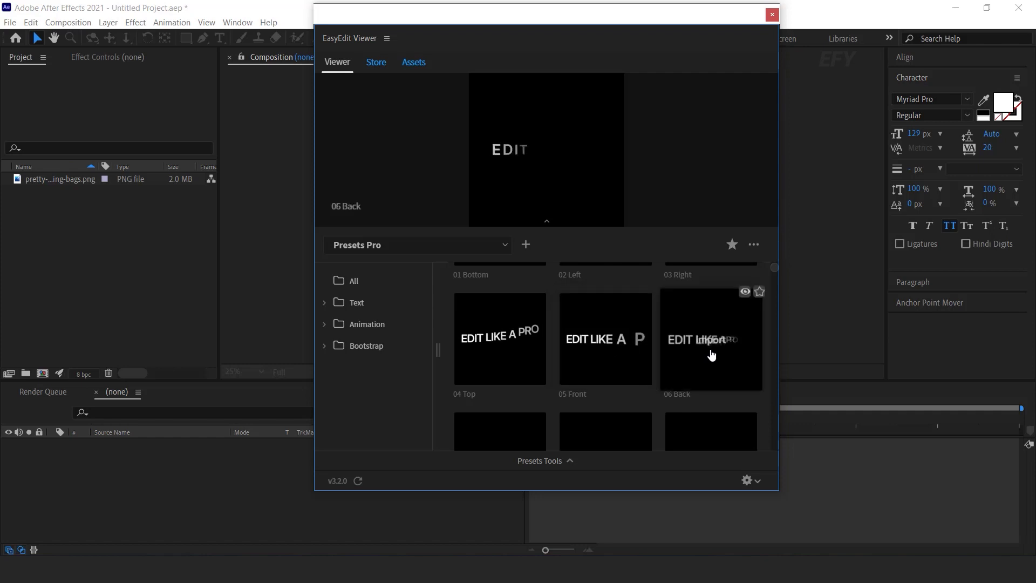
mouse_move(729, 435)
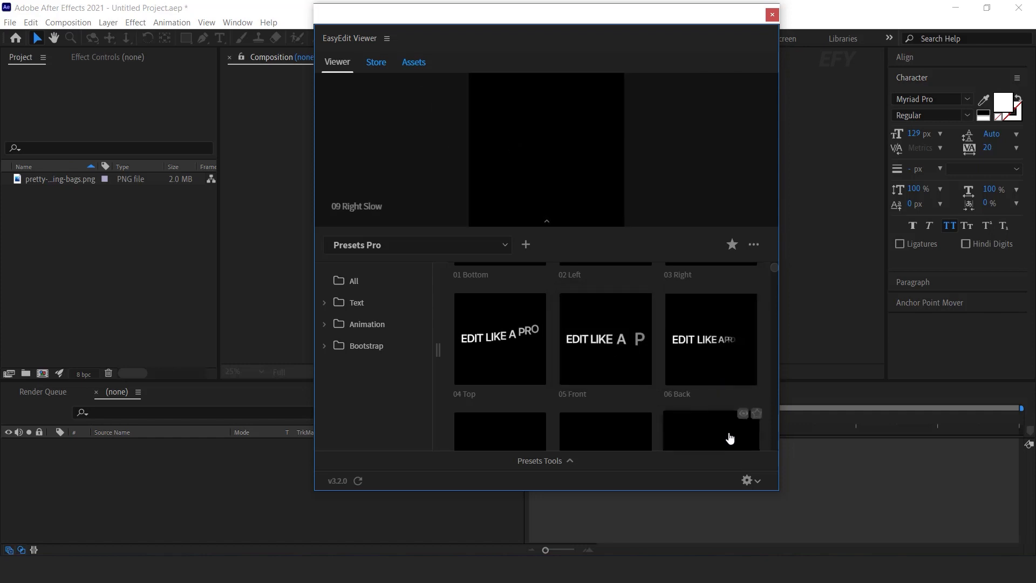
scroll(712, 410, down, 1)
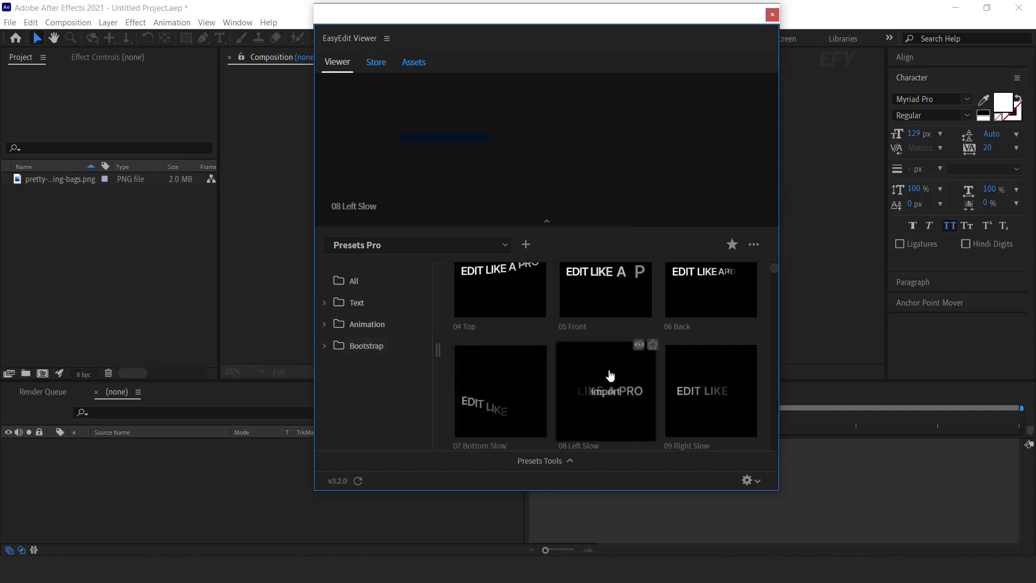
drag(774, 268, 776, 272)
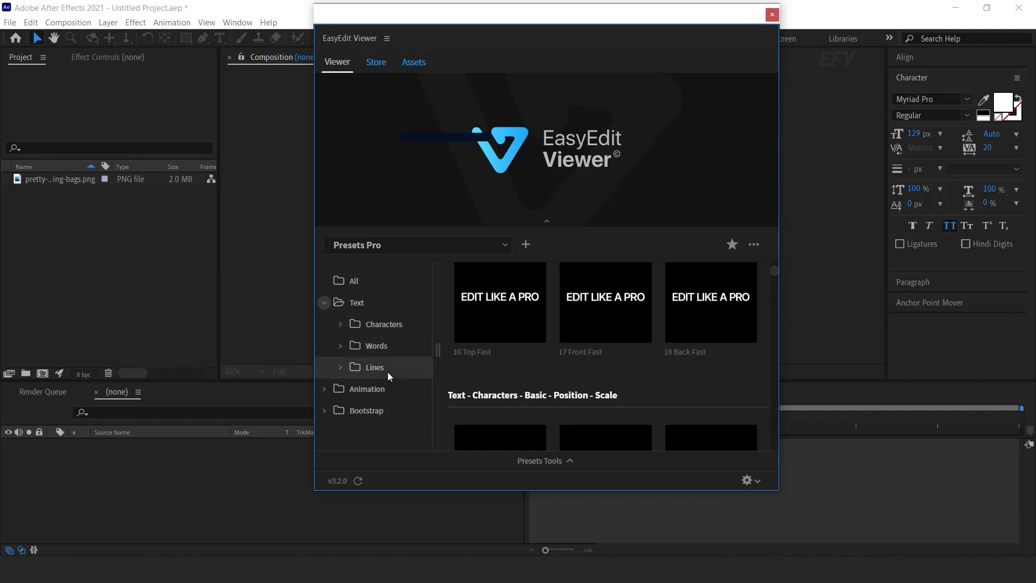
Expand Text > Characters, widen the folder tree, and browse the Characters Basic presets
click(341, 324)
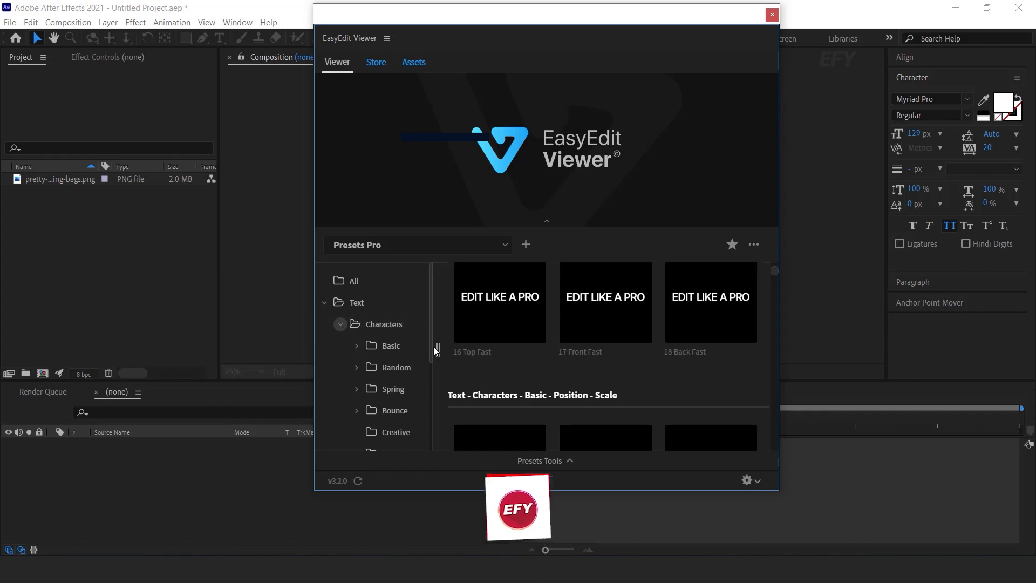
drag(439, 342, 447, 345)
scroll(404, 427, down, 2)
scroll(401, 419, up, 2)
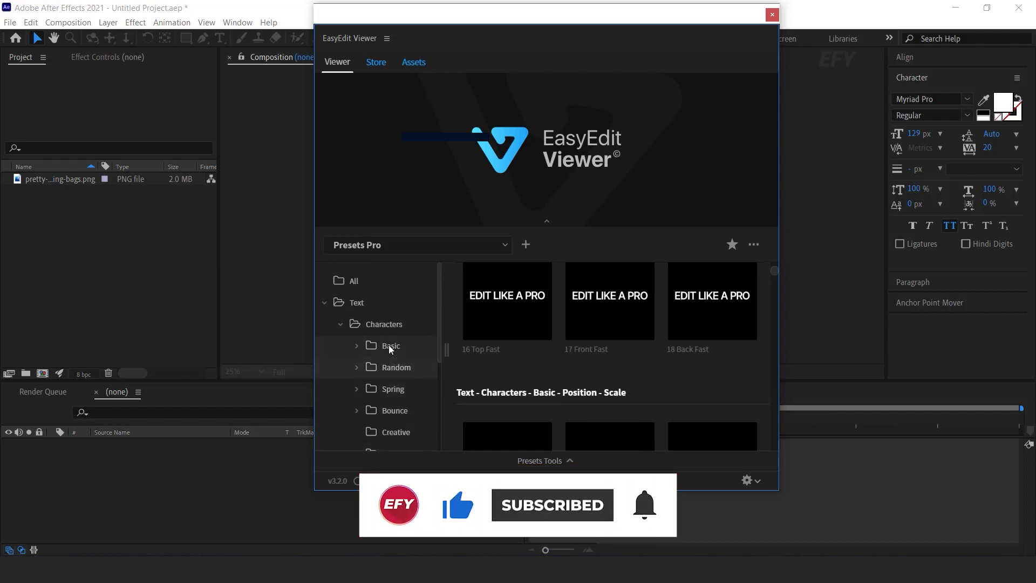
click(363, 348)
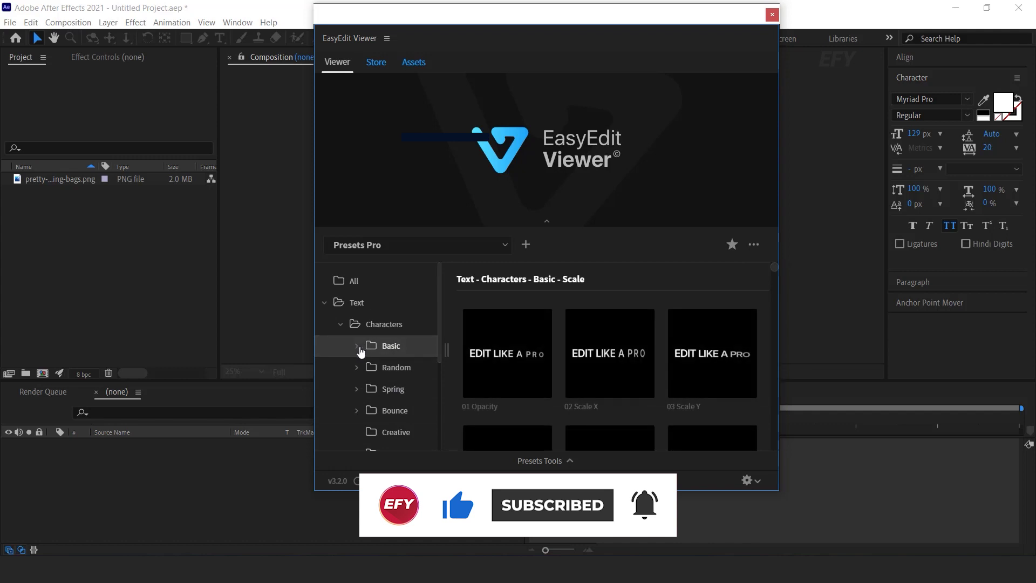
scroll(663, 333, up, 3)
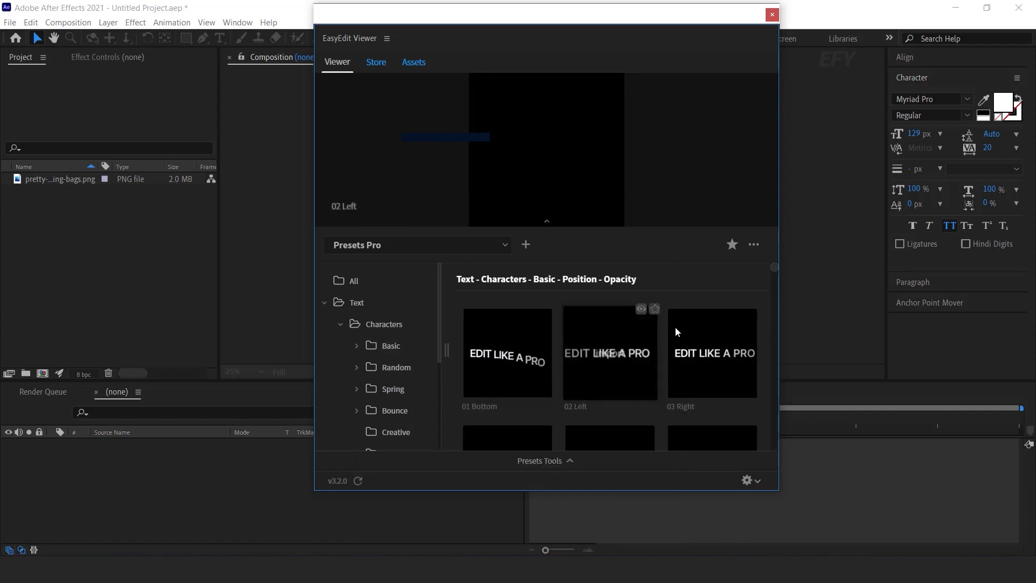
scroll(669, 388, down, 2)
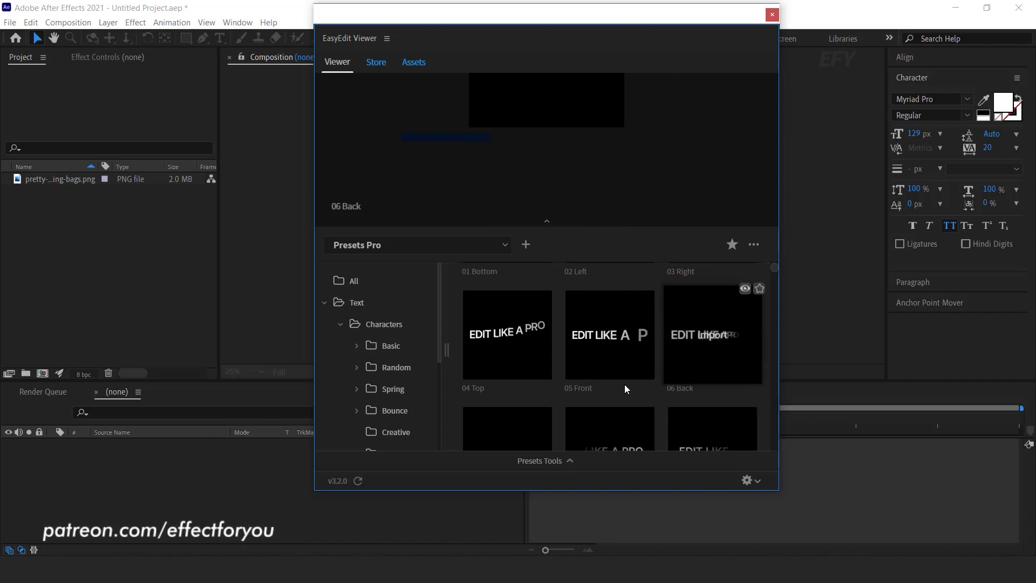
scroll(527, 351, down, 1)
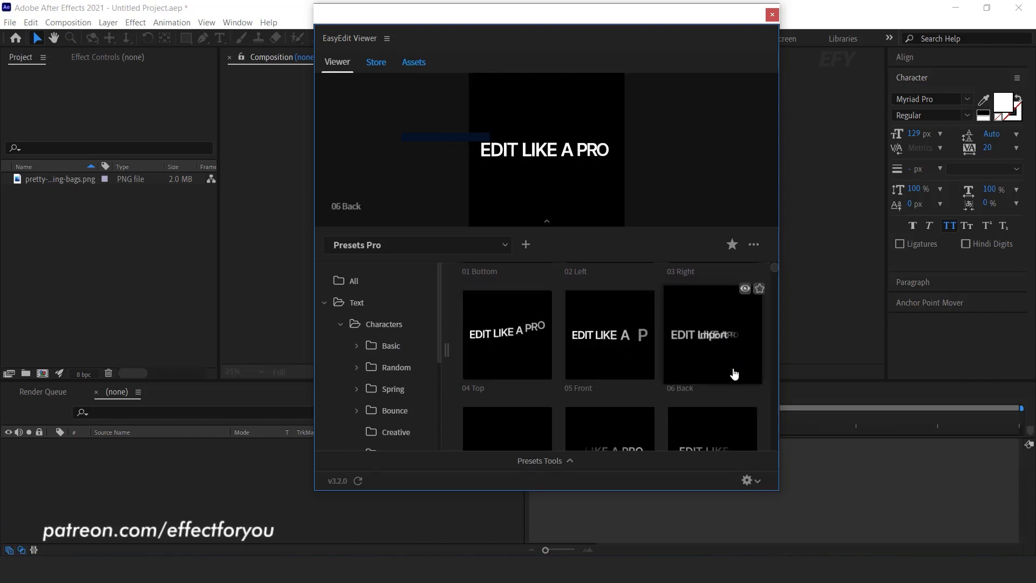
scroll(732, 375, down, 4)
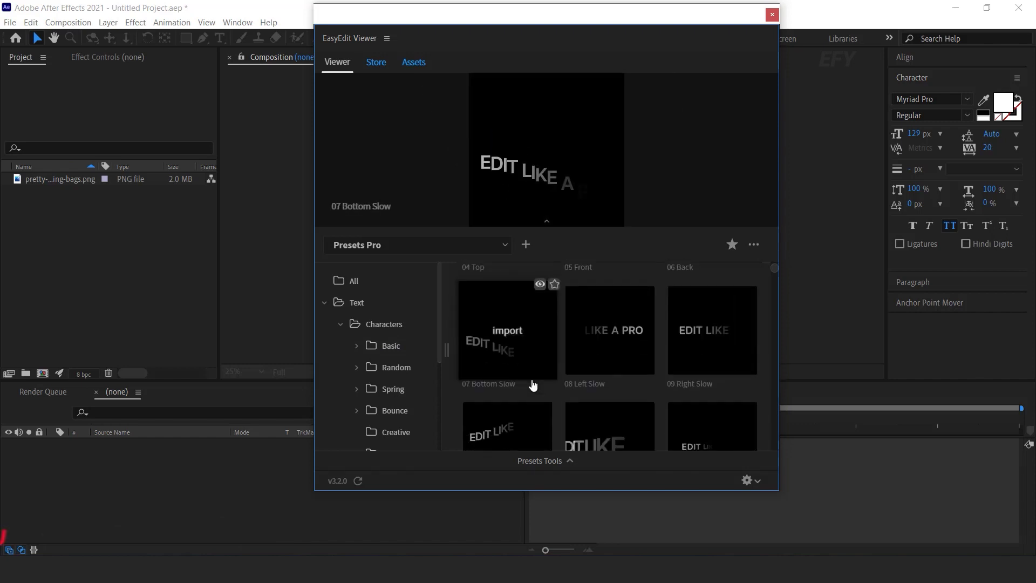
scroll(499, 393, down, 10)
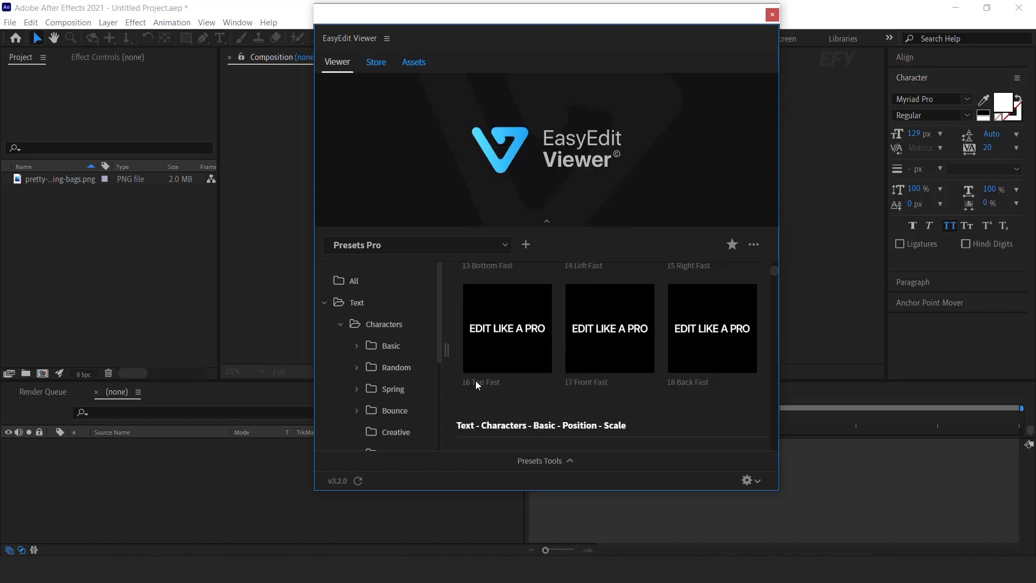
Show the basic character Scale presets, then the Position presets with its subfolders listed
click(396, 343)
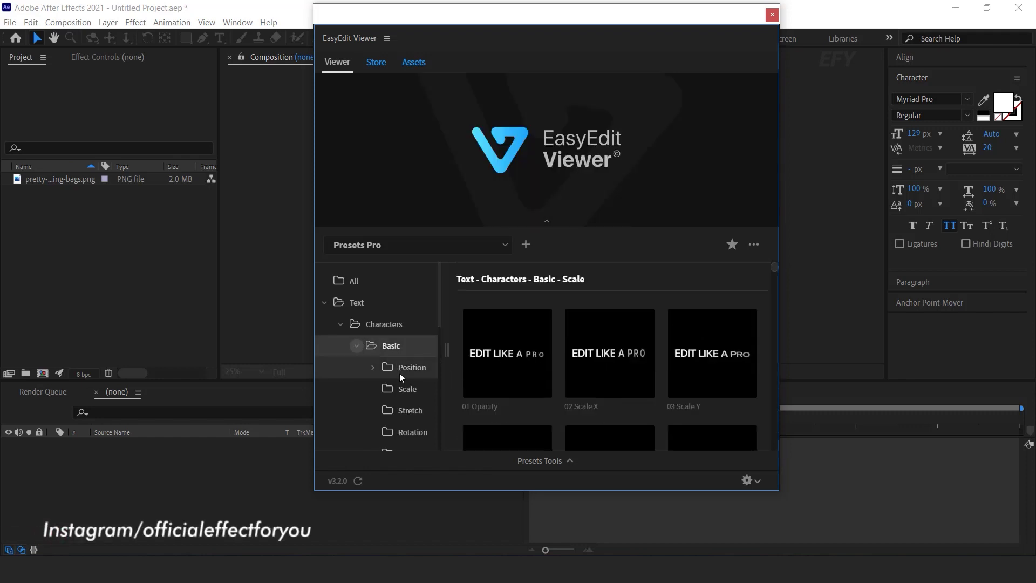
scroll(407, 399, down, 3)
scroll(384, 371, up, 3)
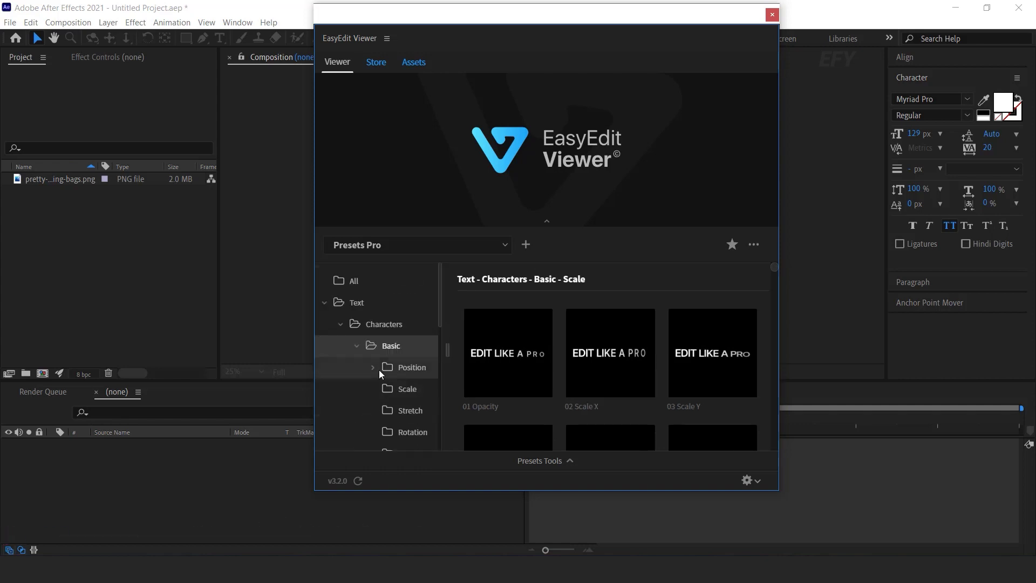
click(421, 370)
click(372, 367)
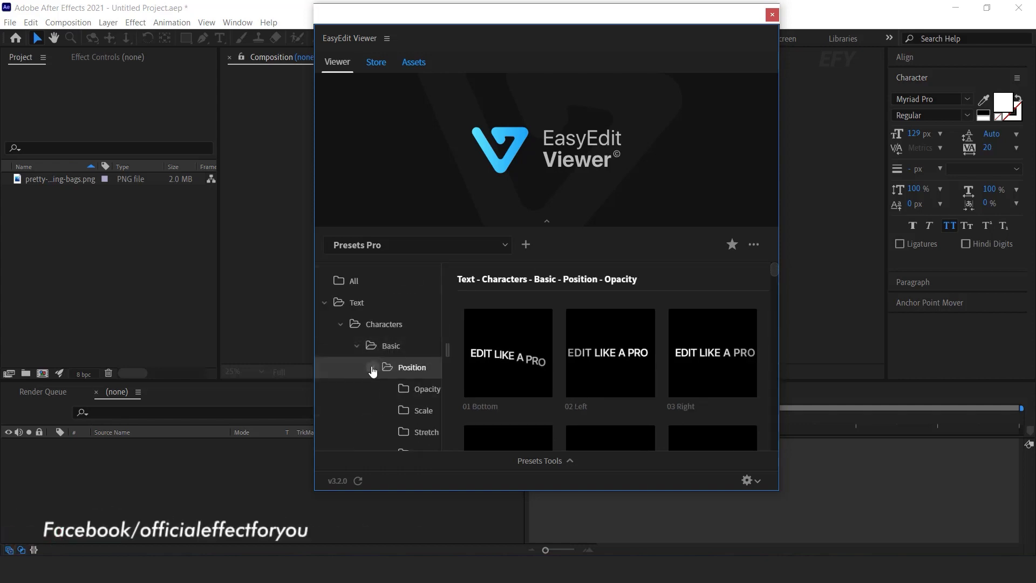
scroll(372, 377, down, 2)
scroll(372, 376, down, 1)
drag(447, 378, 477, 376)
Preview the Position Opacity, Scale, Stretch and Stretch Y character presets
click(423, 324)
mouse_move(527, 332)
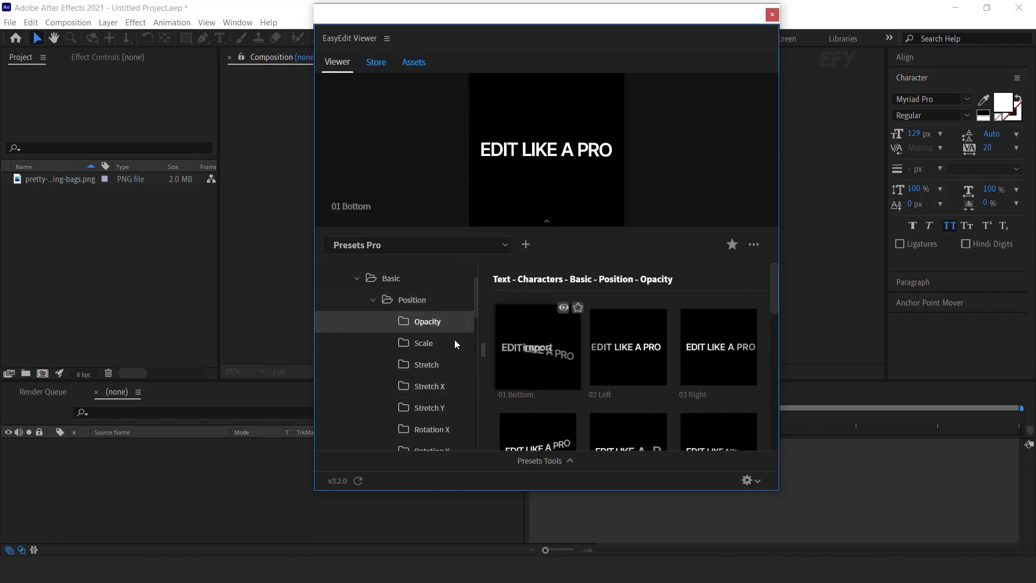
click(419, 344)
click(431, 366)
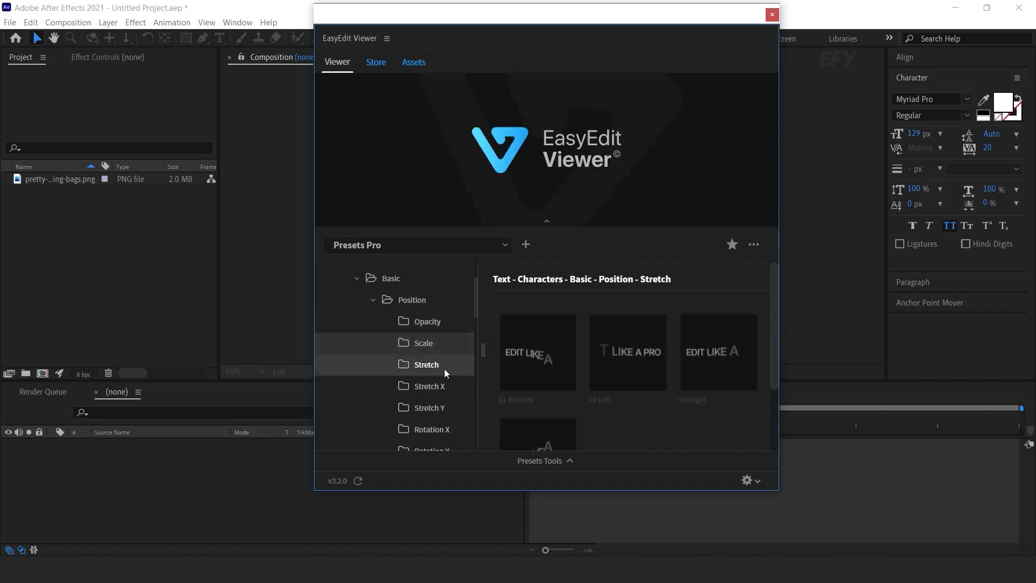
mouse_move(546, 351)
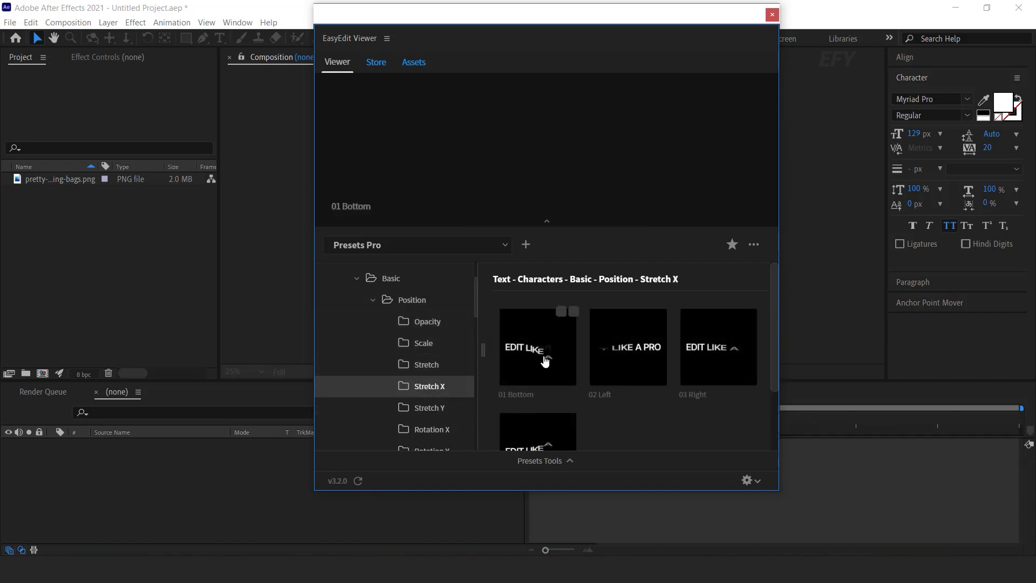
click(429, 407)
mouse_move(551, 372)
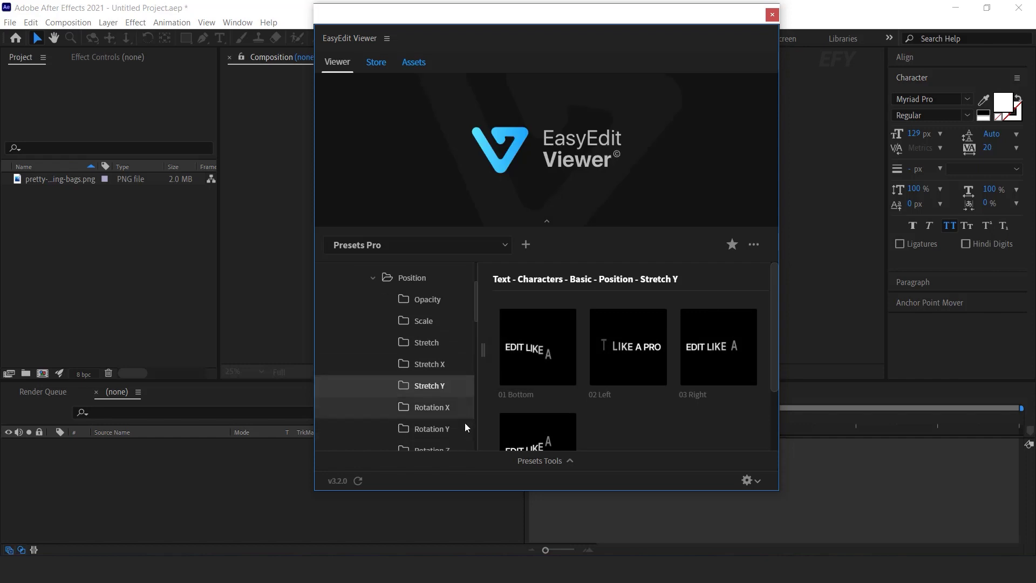
scroll(455, 410, down, 3)
Preview the Position Rotation X, Rotation Y, Rotation Xy and Offset presets, then collapse Position
click(439, 299)
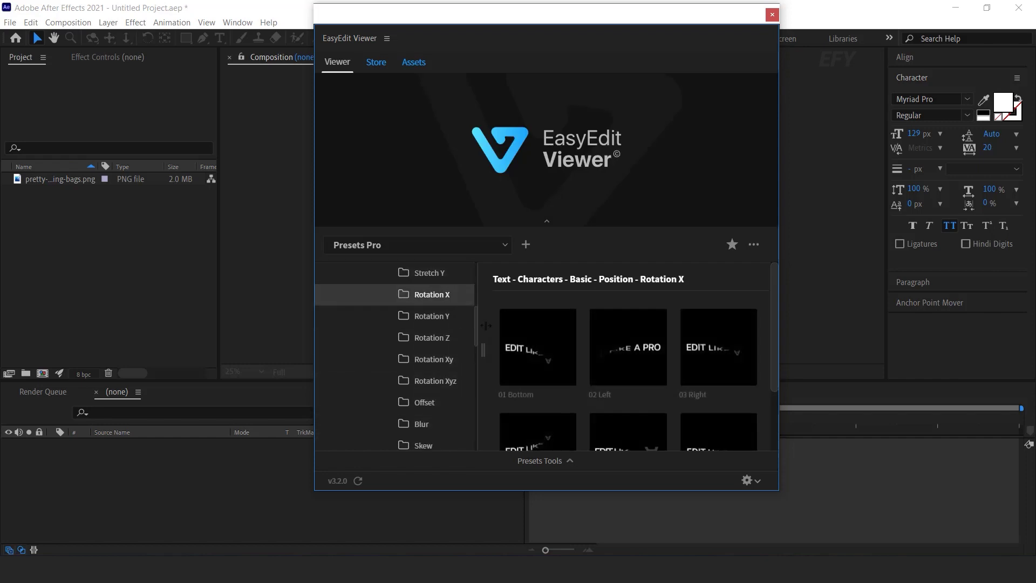
click(435, 316)
click(433, 360)
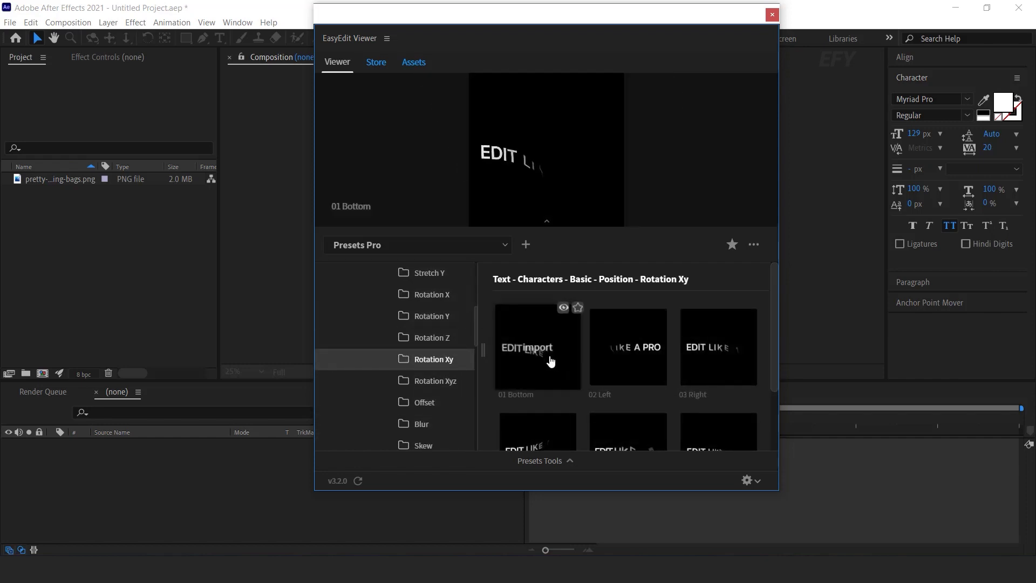
click(422, 402)
scroll(399, 396, down, 3)
scroll(400, 396, up, 3)
click(373, 300)
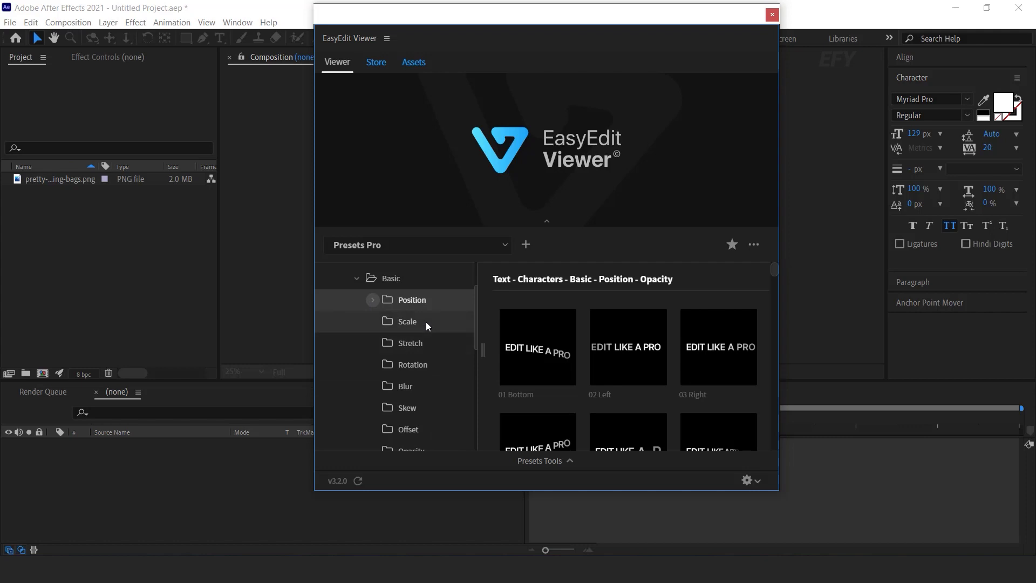
Preview the basic character Scale, Stretch, Rotation and Blur presets
click(425, 321)
mouse_move(540, 344)
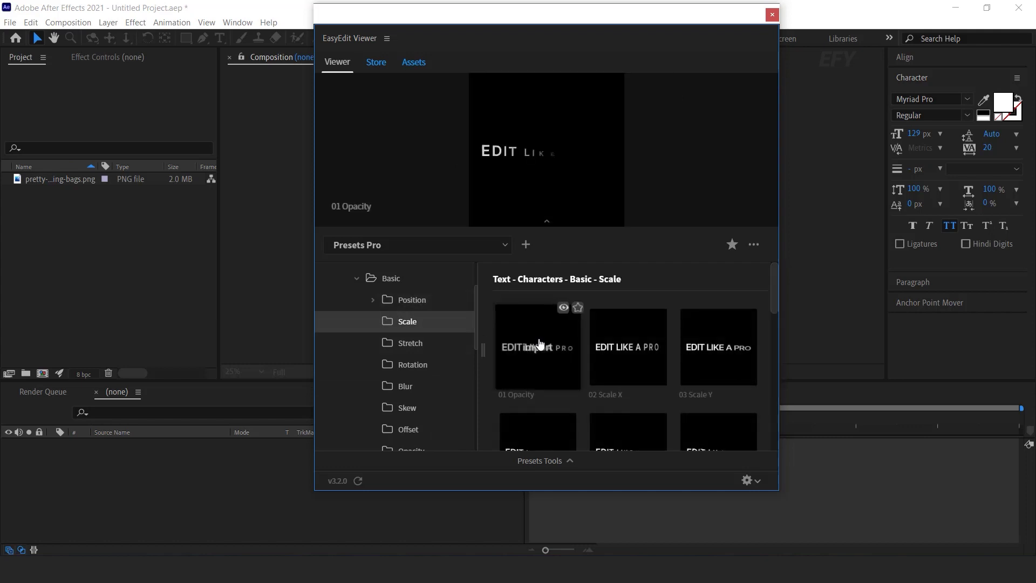
click(405, 342)
mouse_move(622, 367)
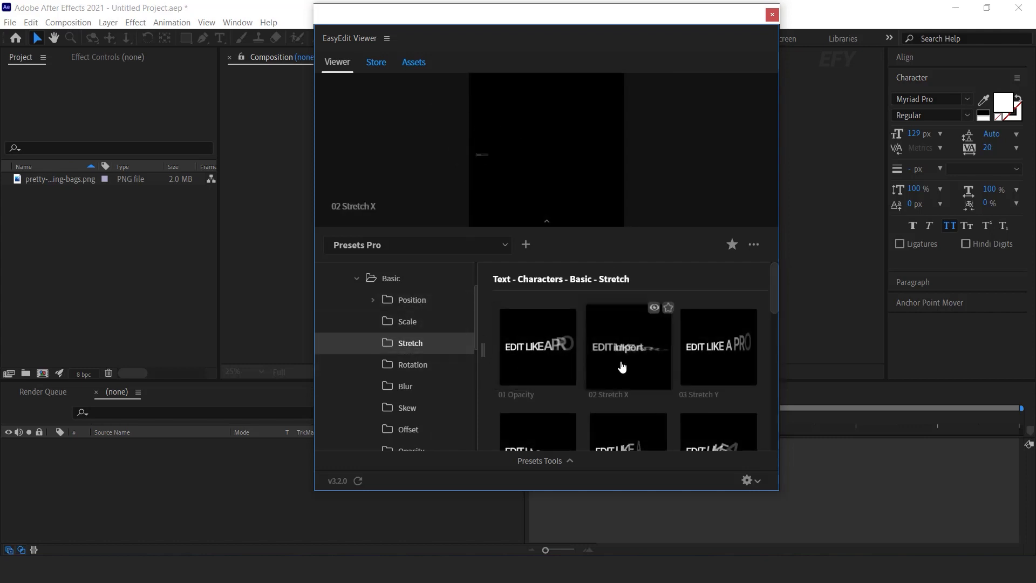
click(420, 365)
click(441, 388)
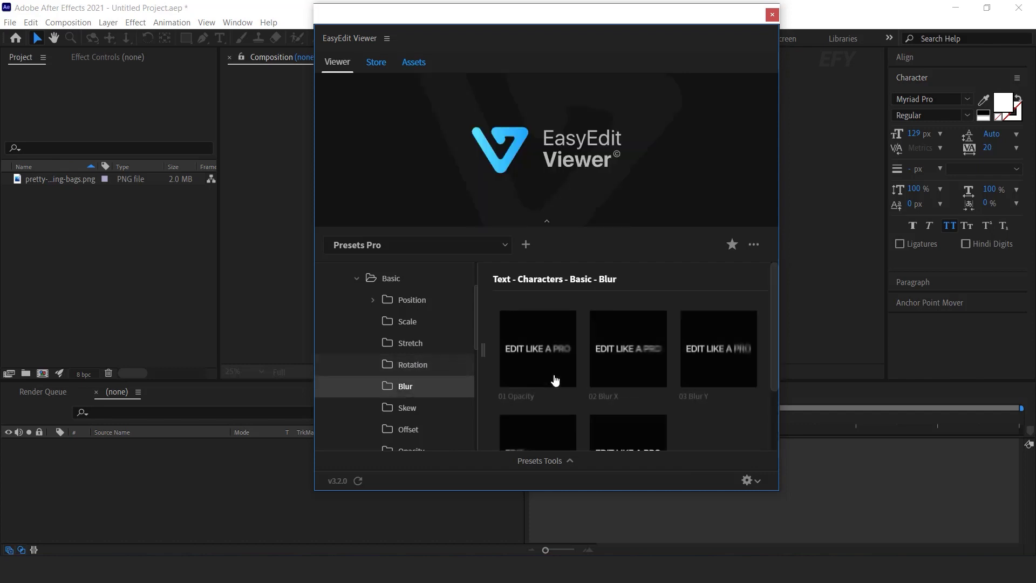
mouse_move(559, 367)
Preview the basic Skew, Offset and Opacity presets, ending on the Fill presets
click(471, 400)
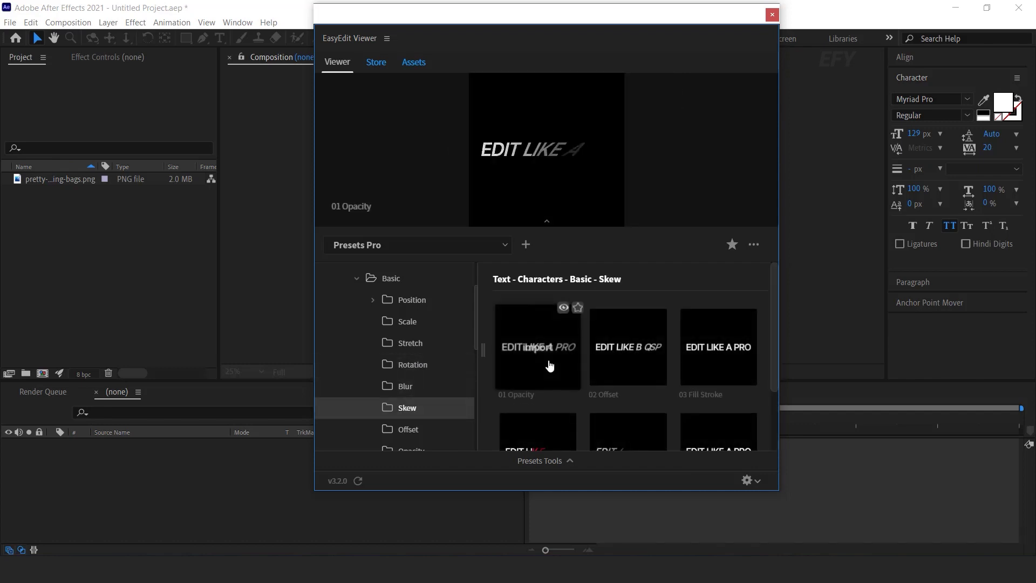
scroll(464, 384, down, 3)
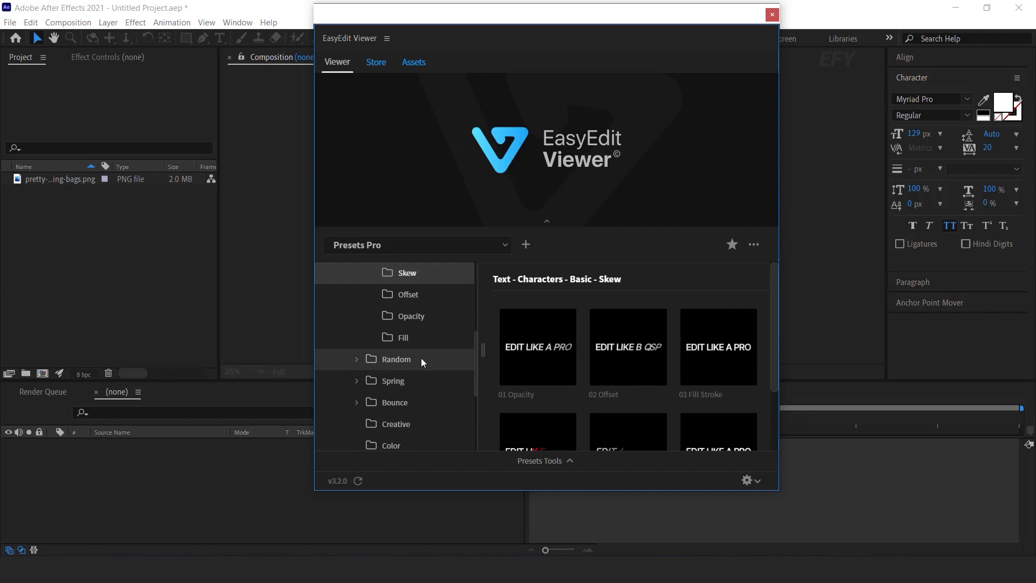
scroll(426, 361, up, 1)
click(438, 359)
mouse_move(552, 363)
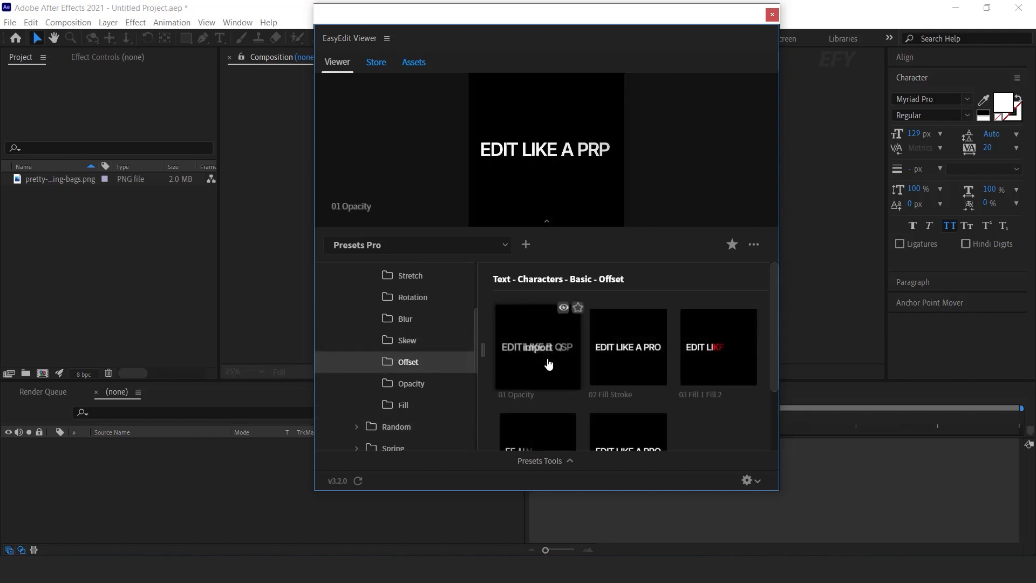
click(410, 385)
click(413, 404)
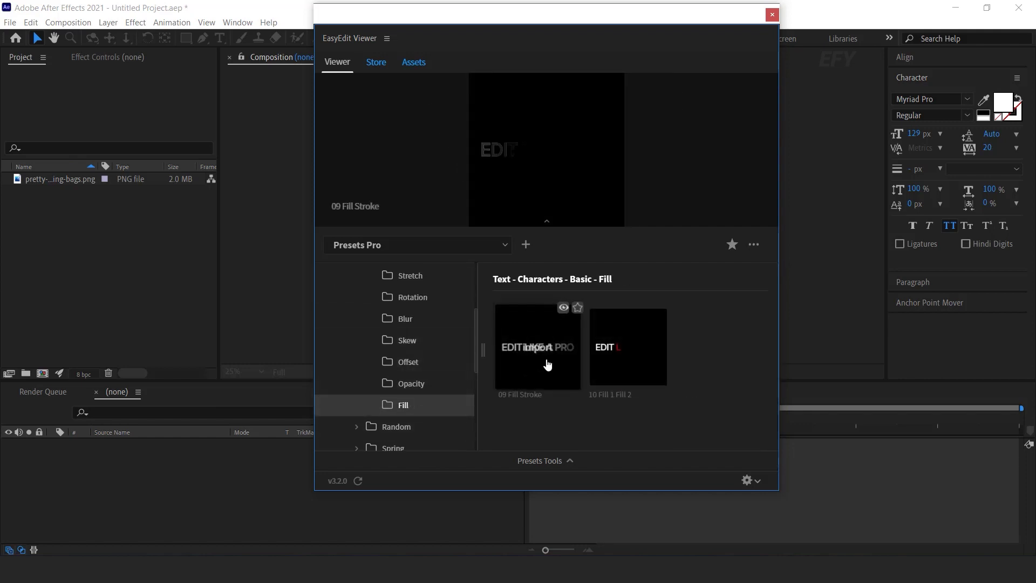
mouse_move(633, 366)
scroll(367, 351, up, 3)
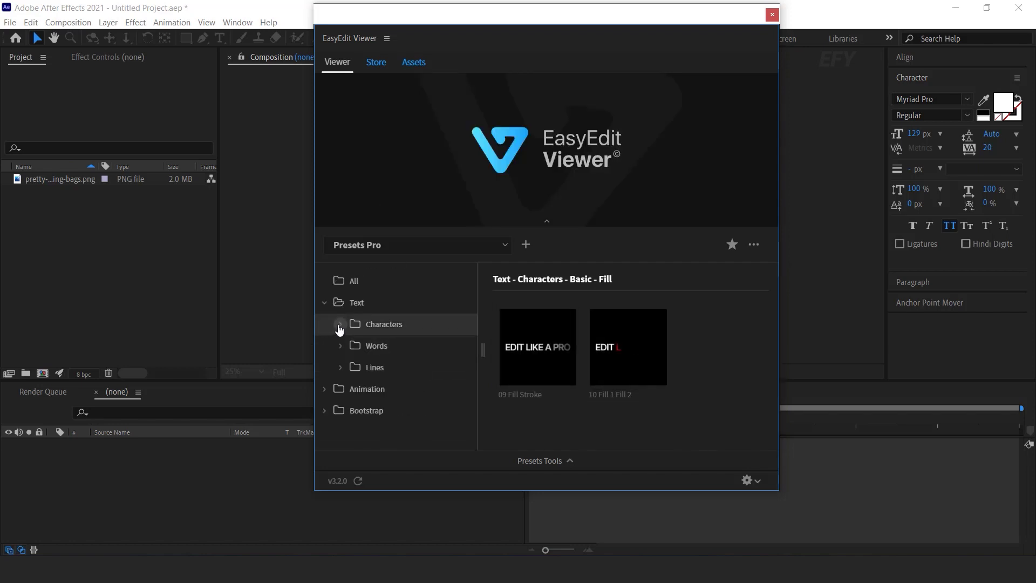
Open Characters > Random > Position and preview its Opacity and Stretch presets
click(356, 345)
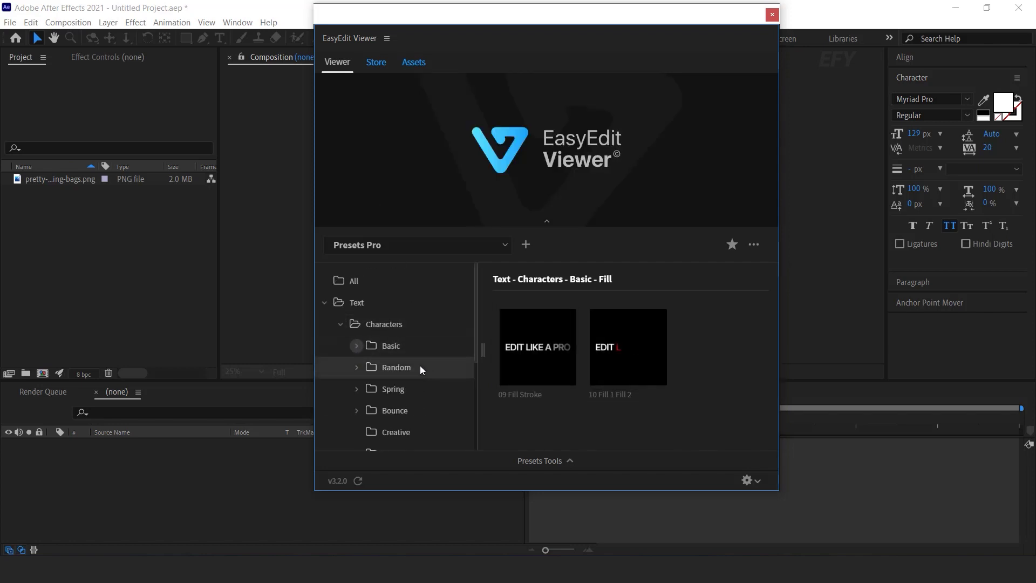
click(420, 367)
click(373, 389)
scroll(426, 432, down, 1)
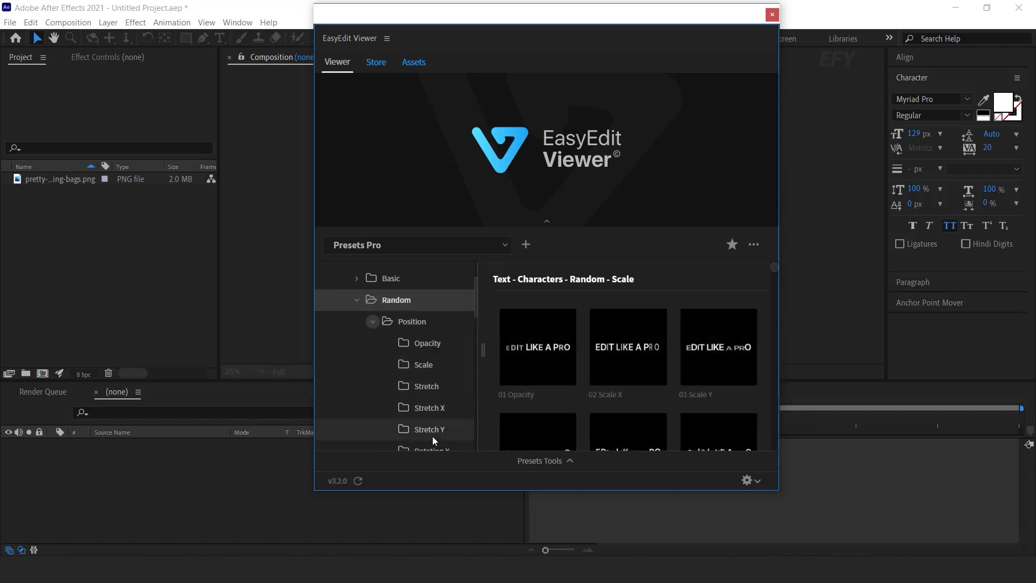
click(435, 343)
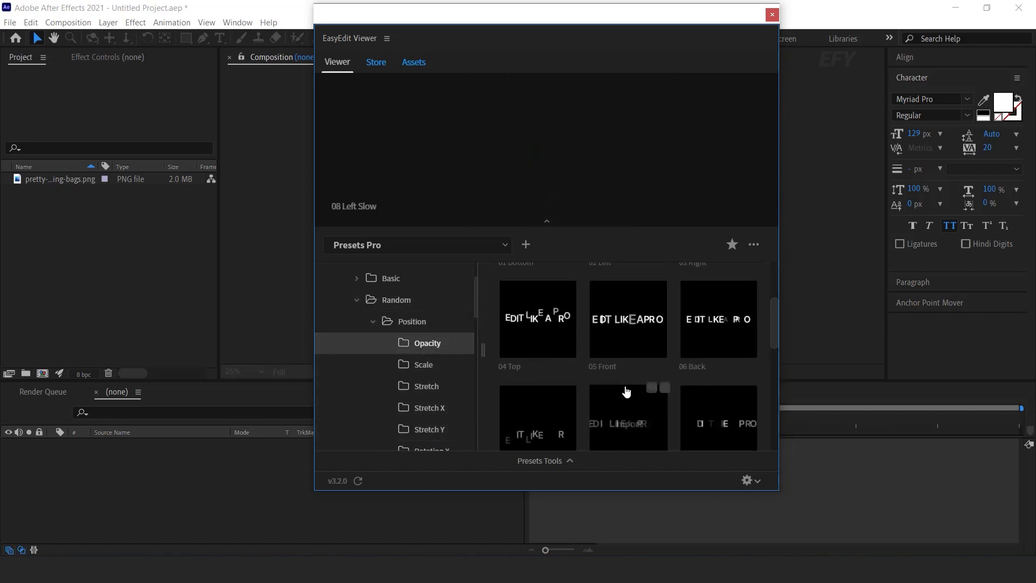
click(443, 386)
scroll(445, 403, down, 3)
Preview the Random Position Rotation Y, Rotation Xy, Rotation Xyz and Offset presets, then collapse Position
click(436, 339)
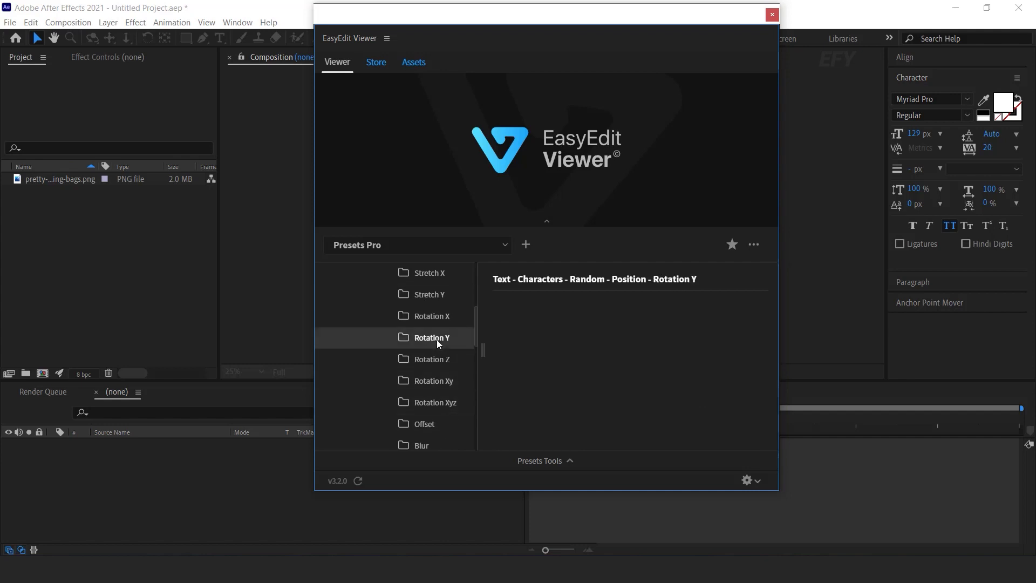
scroll(625, 356, down, 2)
click(433, 380)
scroll(617, 389, down, 2)
click(449, 401)
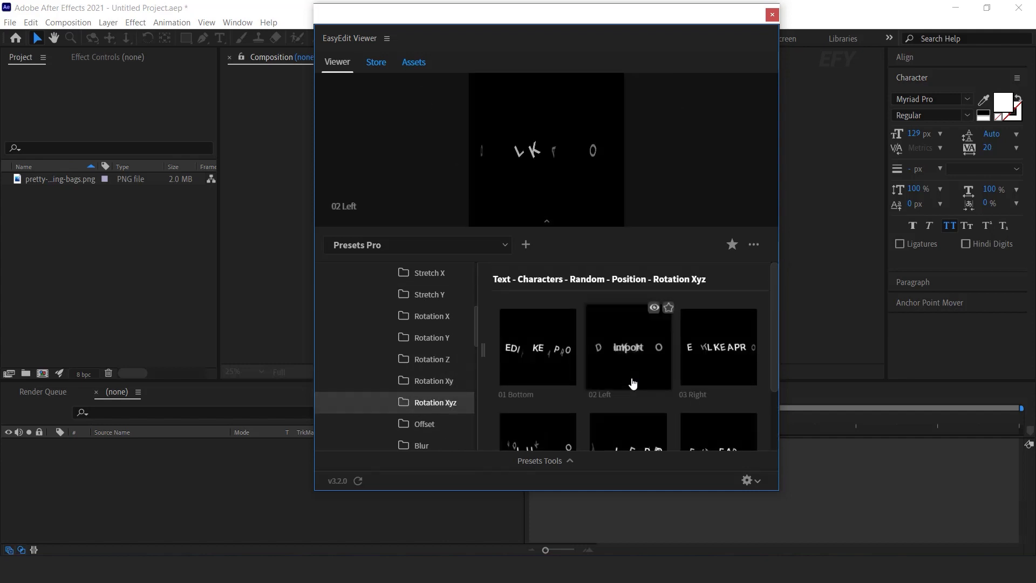
click(424, 424)
scroll(393, 331, up, 3)
click(372, 322)
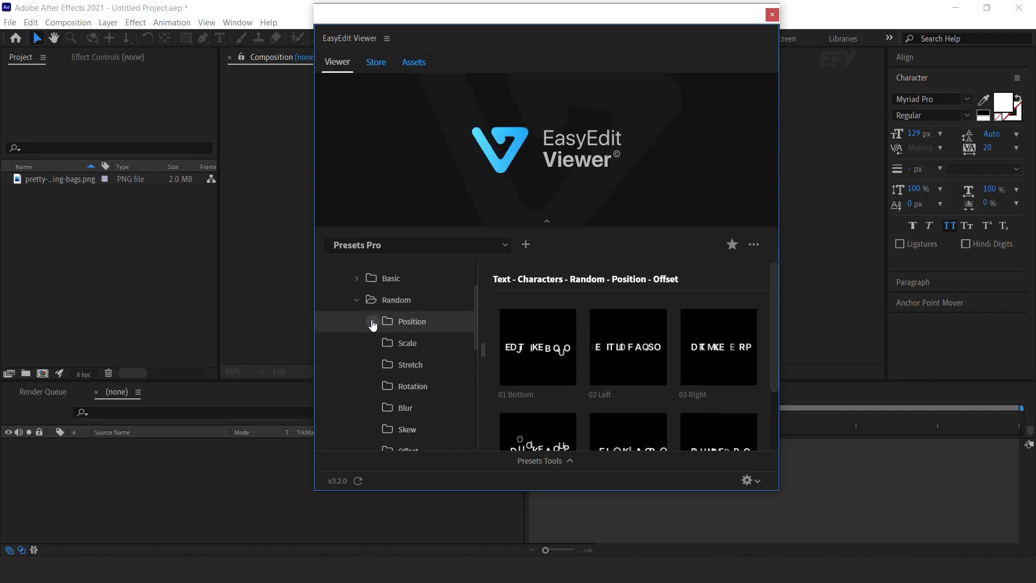
Preview the Random Scale, Rotation, Skew and Opacity presets, ending on Random Fill
click(420, 345)
click(413, 385)
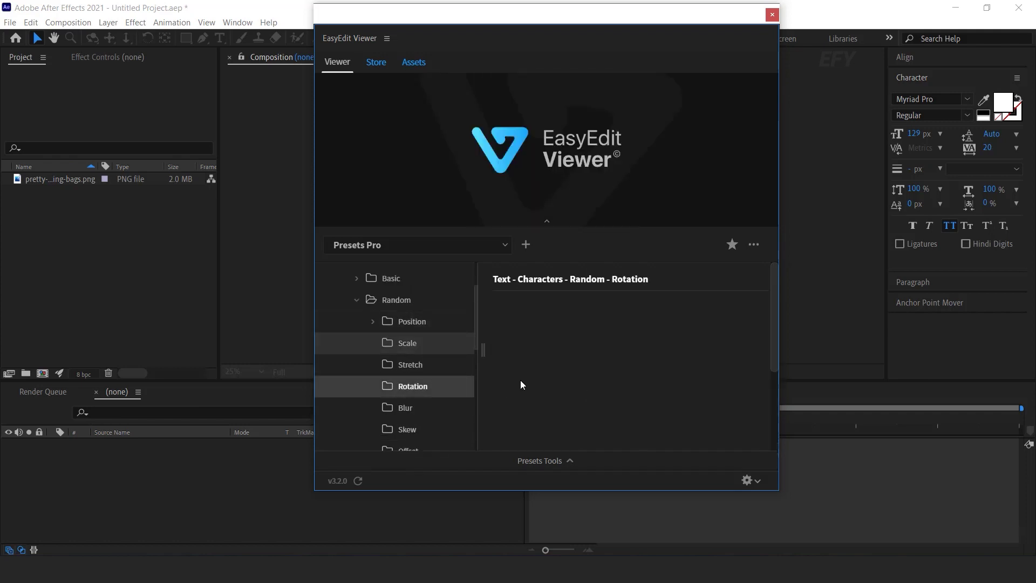
click(410, 429)
scroll(652, 366, down, 2)
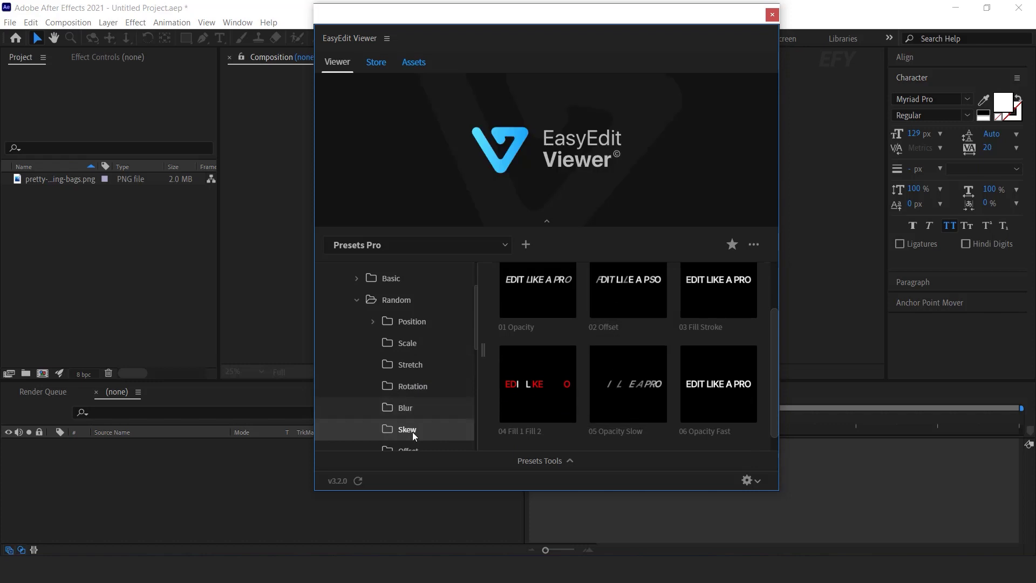
scroll(413, 434, down, 5)
click(421, 339)
click(403, 359)
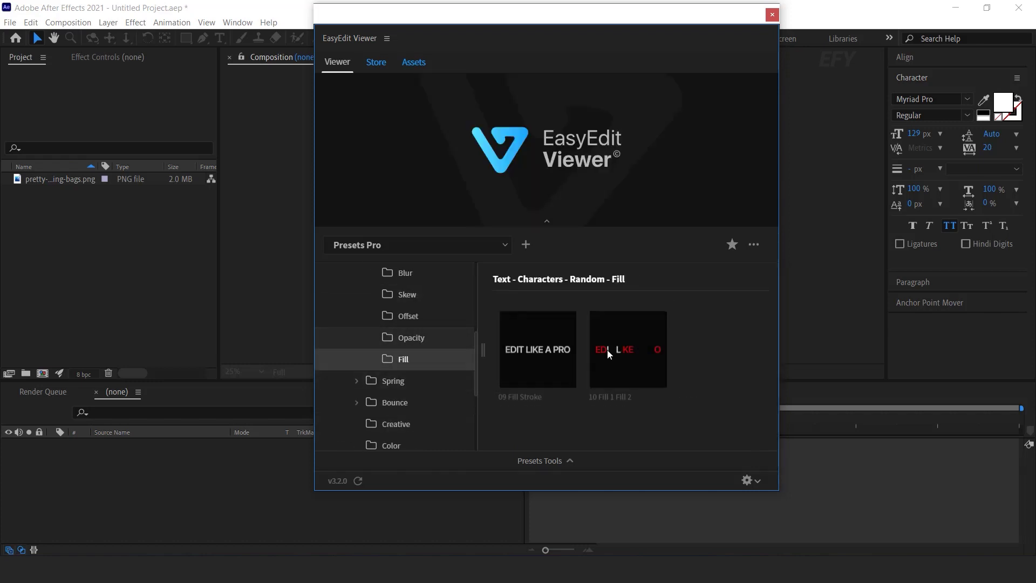
Collapse the Random folder and show the Spring character presets
scroll(352, 358, up, 5)
click(356, 367)
scroll(399, 356, down, 3)
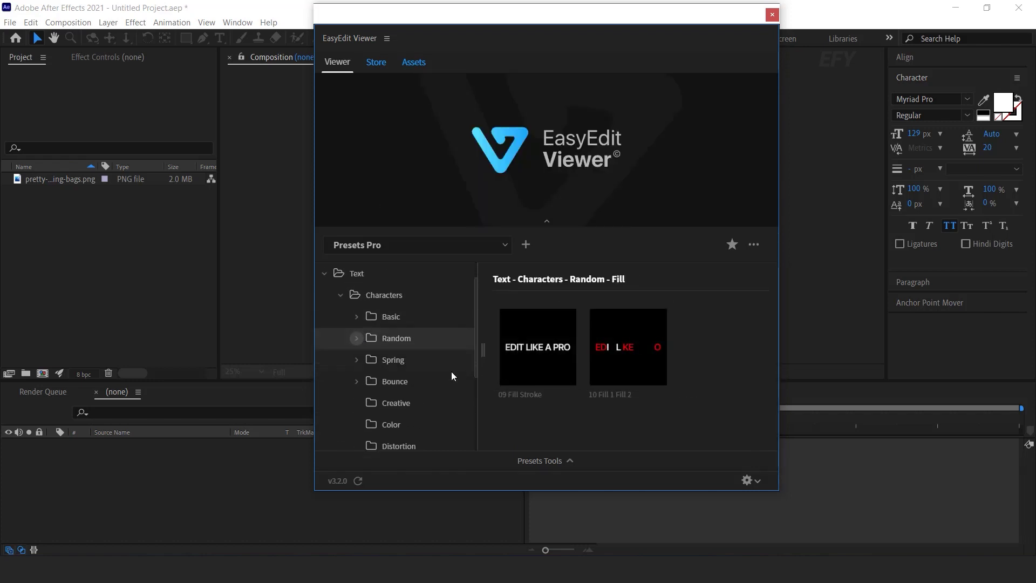
click(395, 327)
Preview the Characters Spring, Bounce and Creative text presets
click(356, 321)
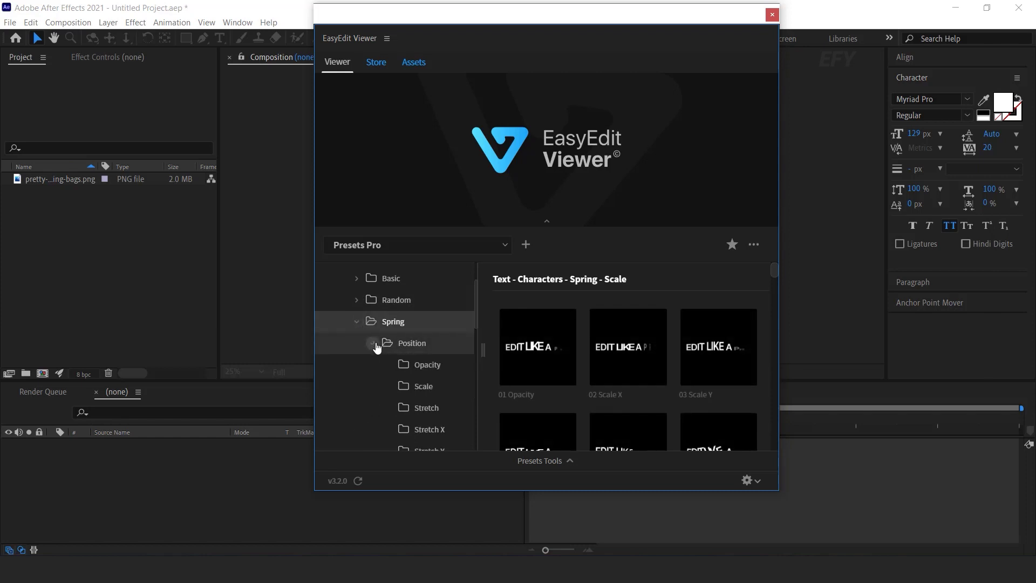
scroll(430, 394, down, 3)
scroll(435, 410, up, 3)
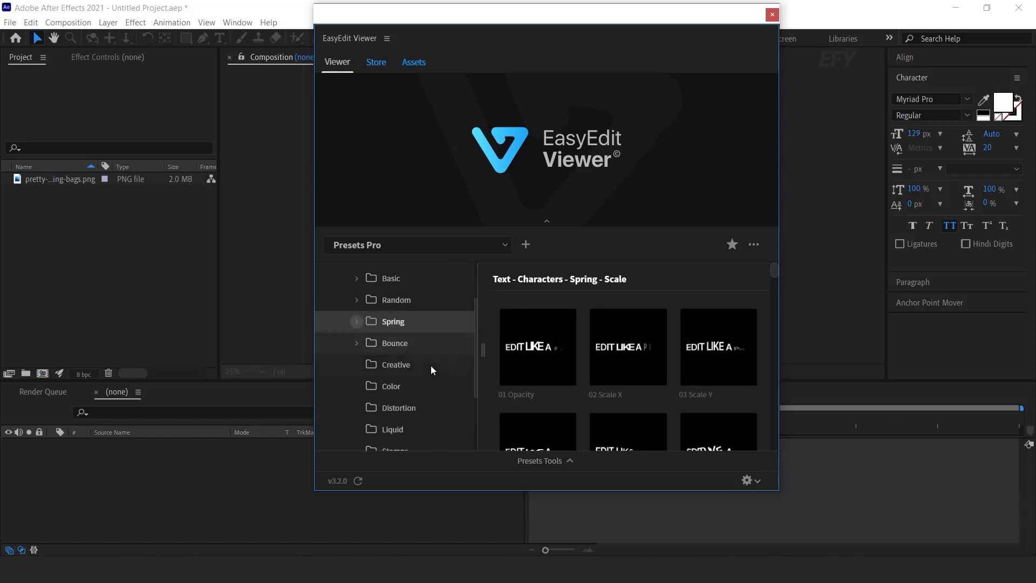
click(412, 343)
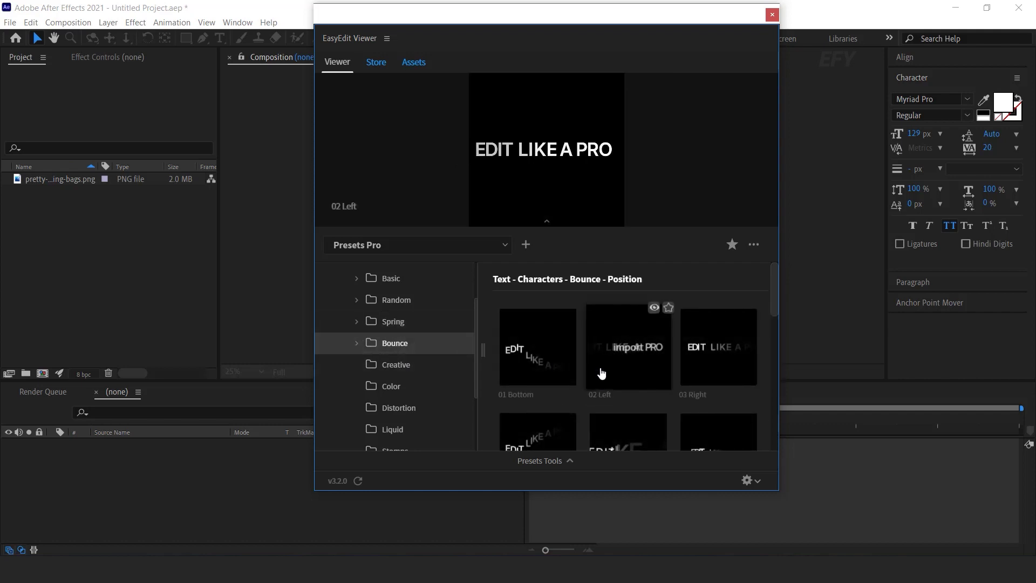
click(399, 364)
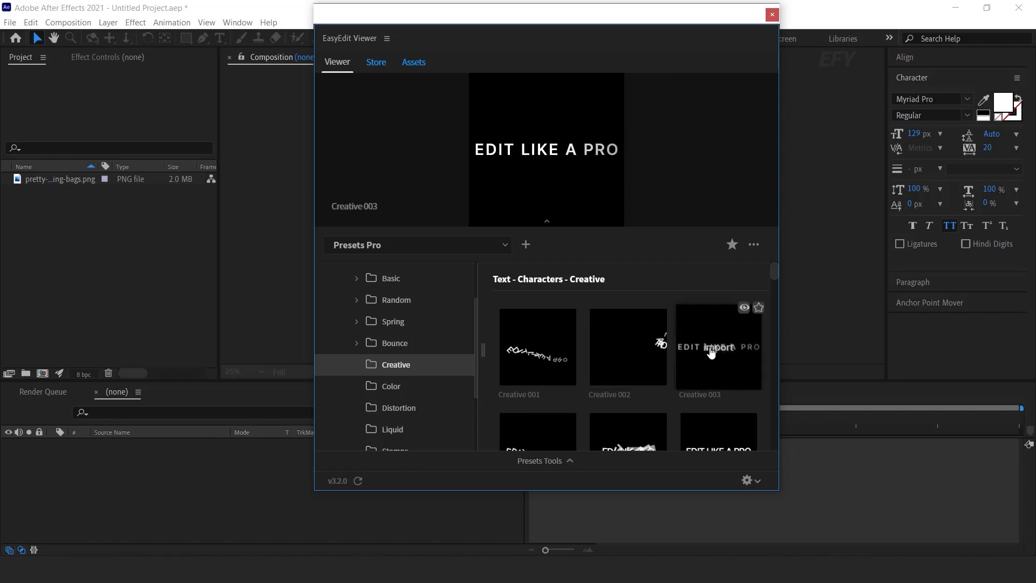
scroll(712, 361, down, 1)
Preview the Characters Distortion, Liquid and Stomps text presets
click(410, 414)
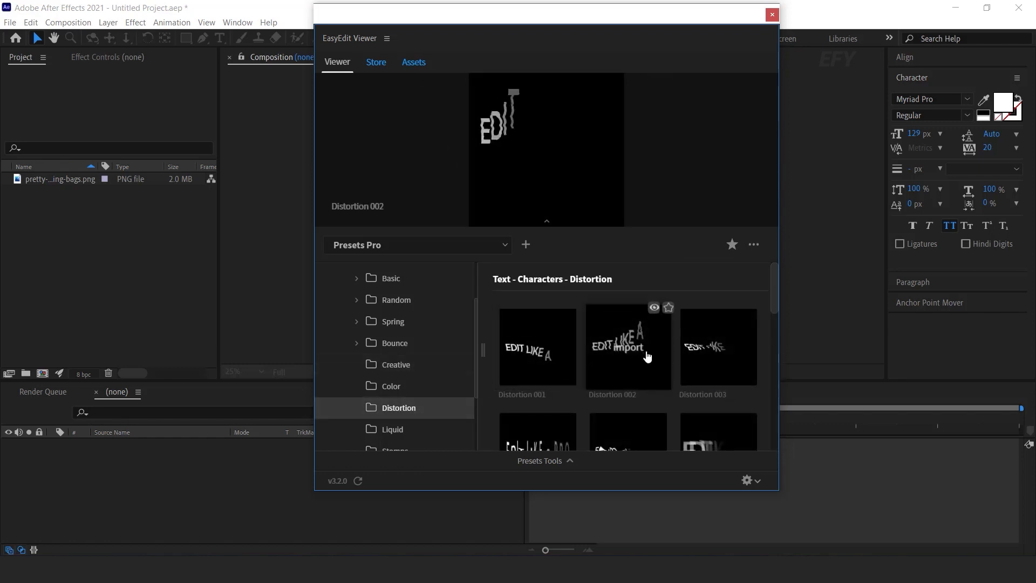
click(392, 429)
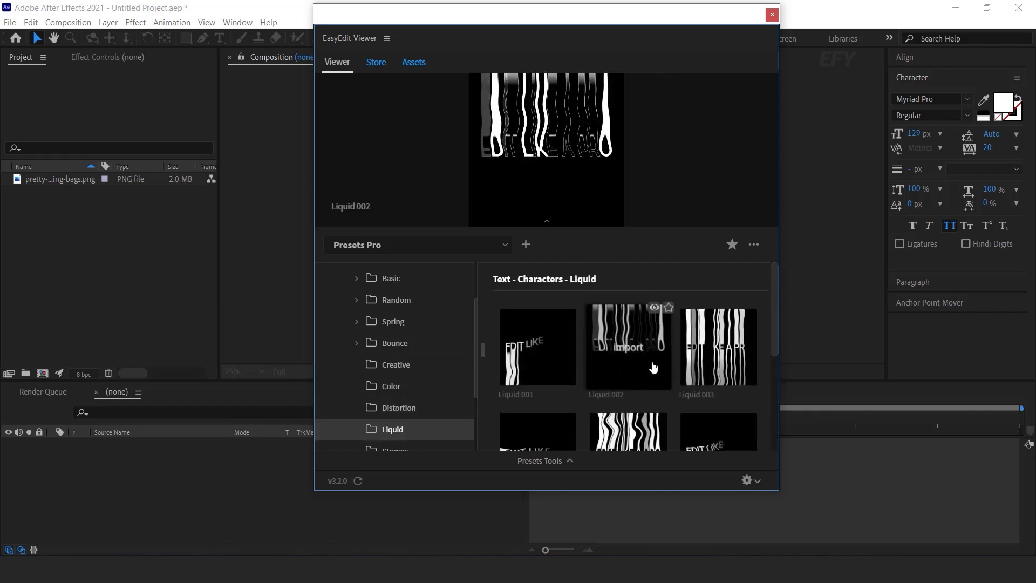
scroll(652, 367, down, 1)
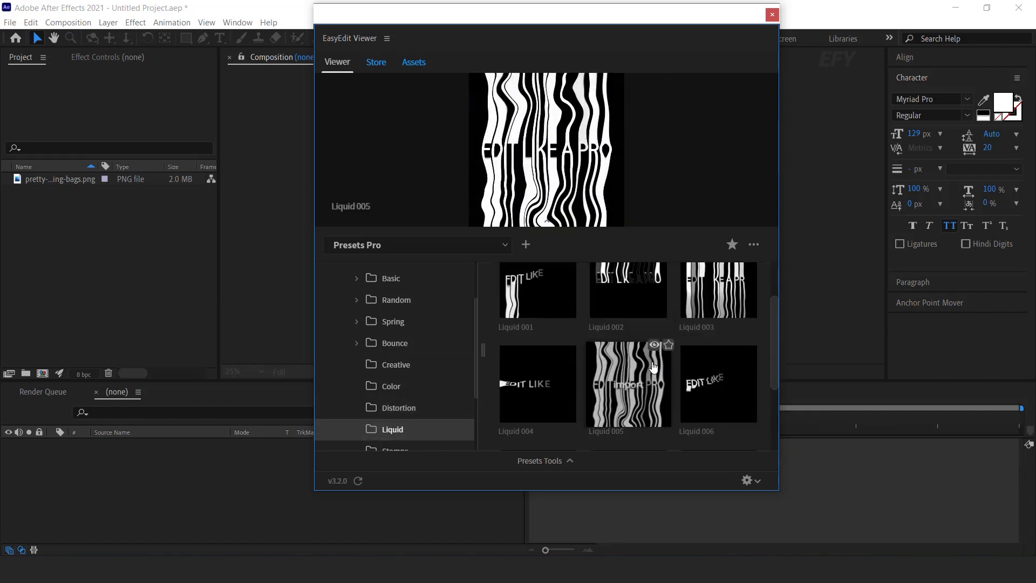
scroll(645, 367, down, 1)
scroll(641, 372, down, 1)
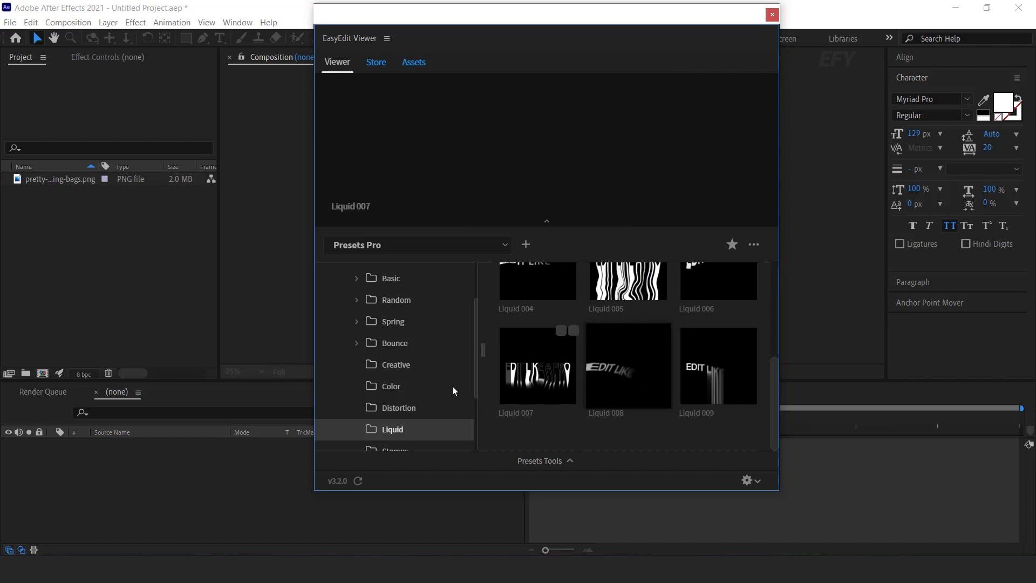
scroll(436, 394, down, 3)
click(416, 360)
mouse_move(630, 357)
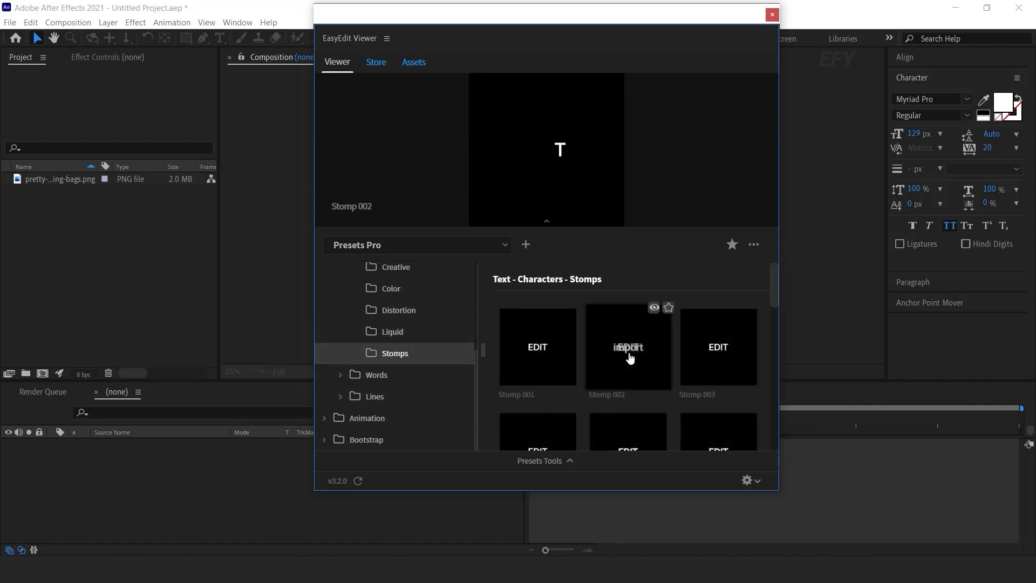
Browse the Words presets: Creative, Distortion, Spring and Bounce, then collapse Words
click(368, 378)
mouse_move(547, 374)
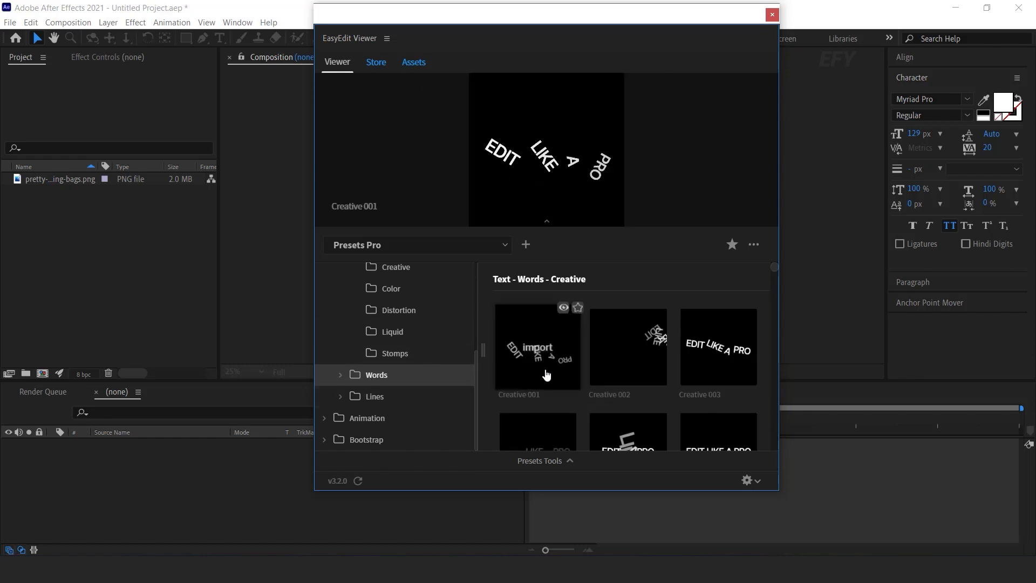
mouse_move(615, 374)
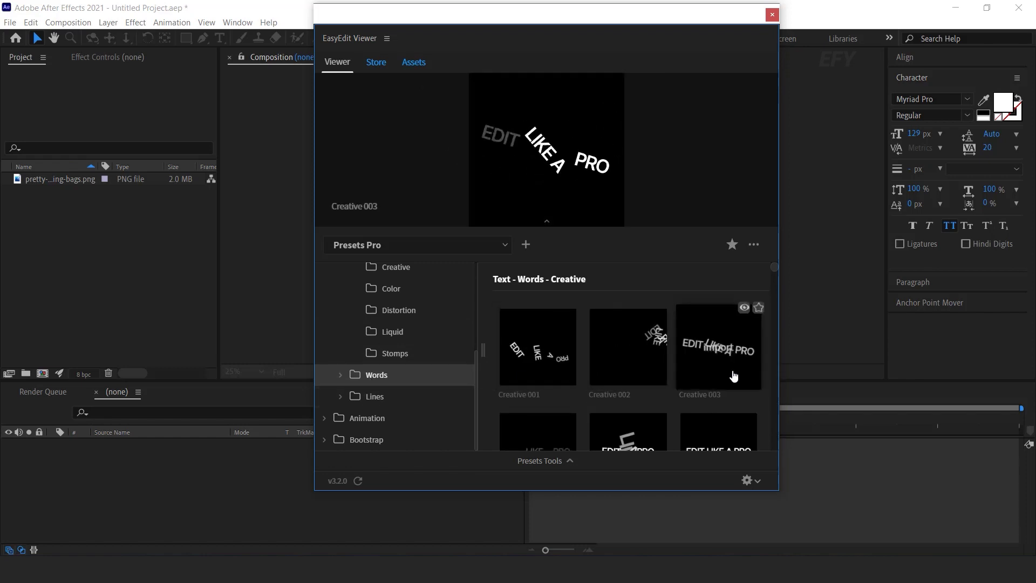
click(340, 374)
scroll(395, 325, down, 3)
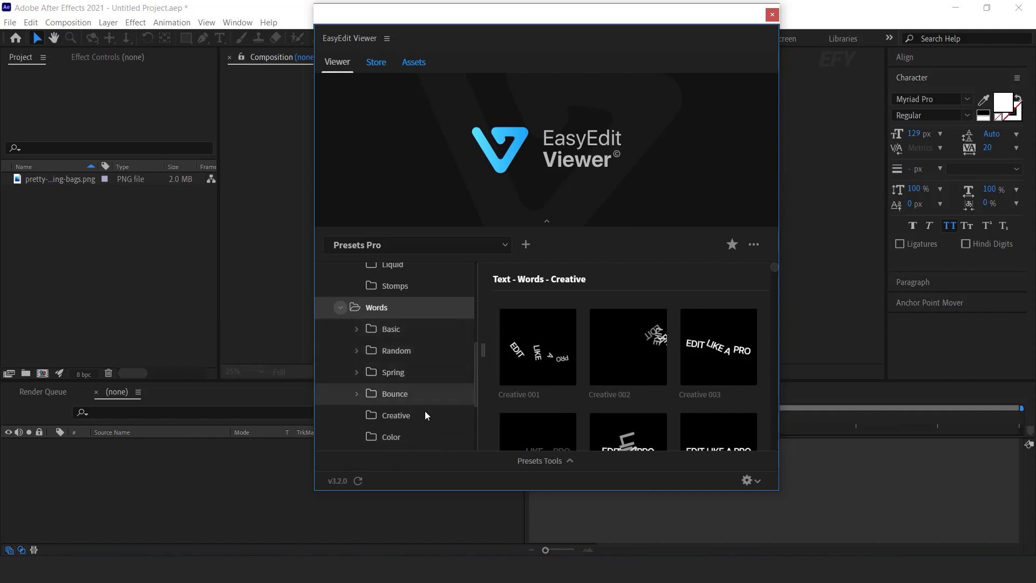
scroll(476, 390, down, 3)
click(406, 397)
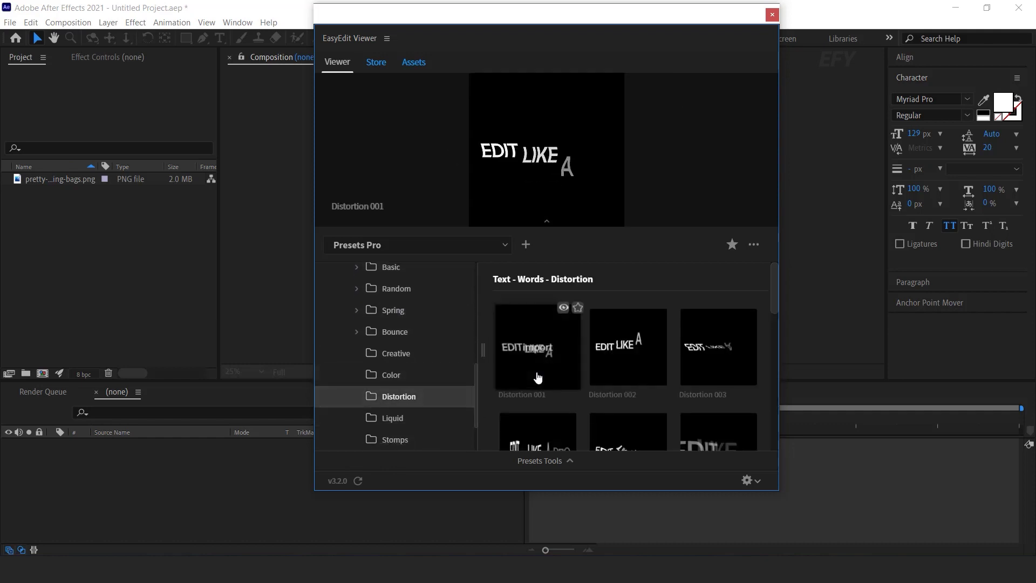
click(398, 311)
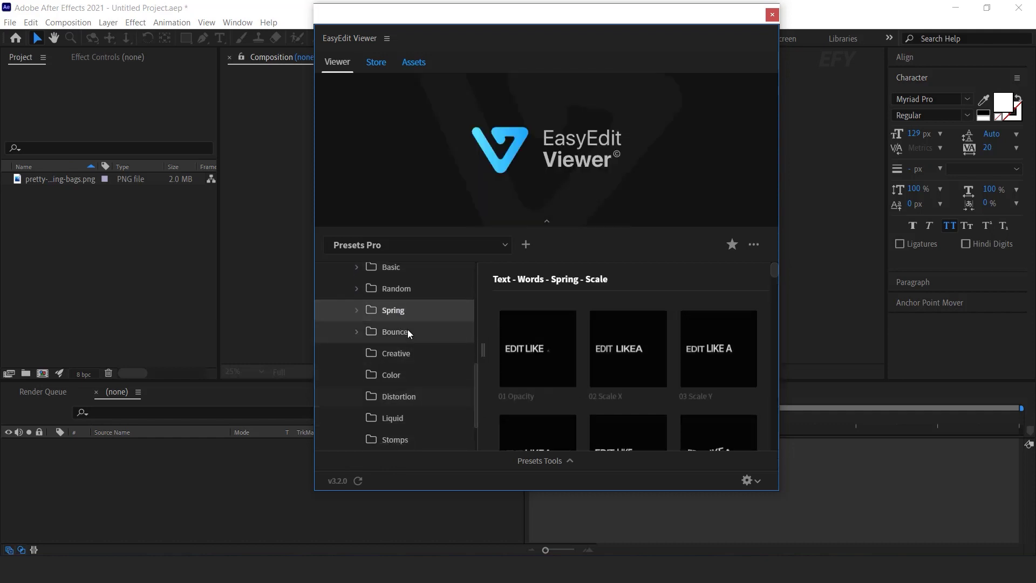
click(396, 331)
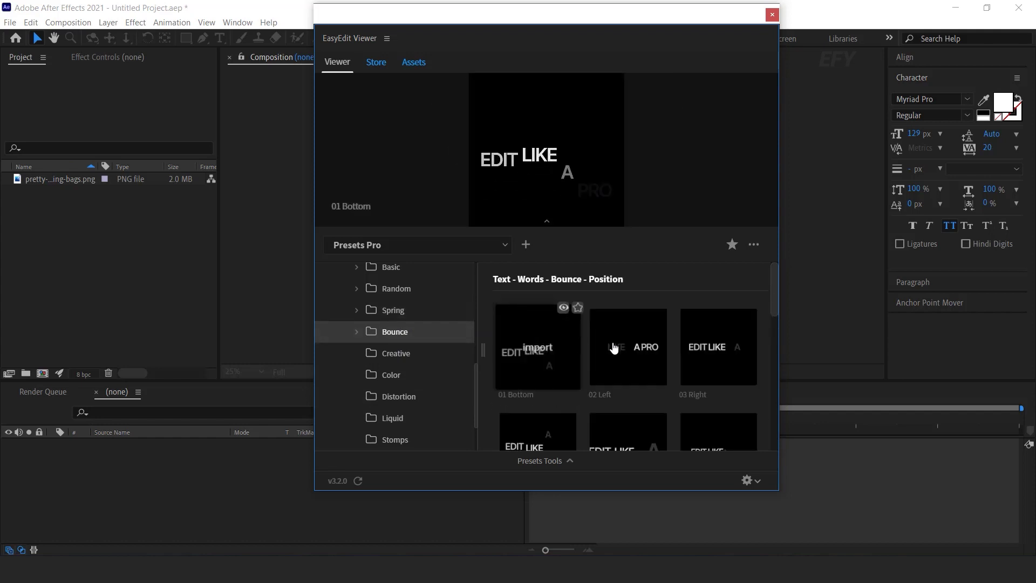
scroll(360, 375, down, 2)
scroll(360, 376, up, 4)
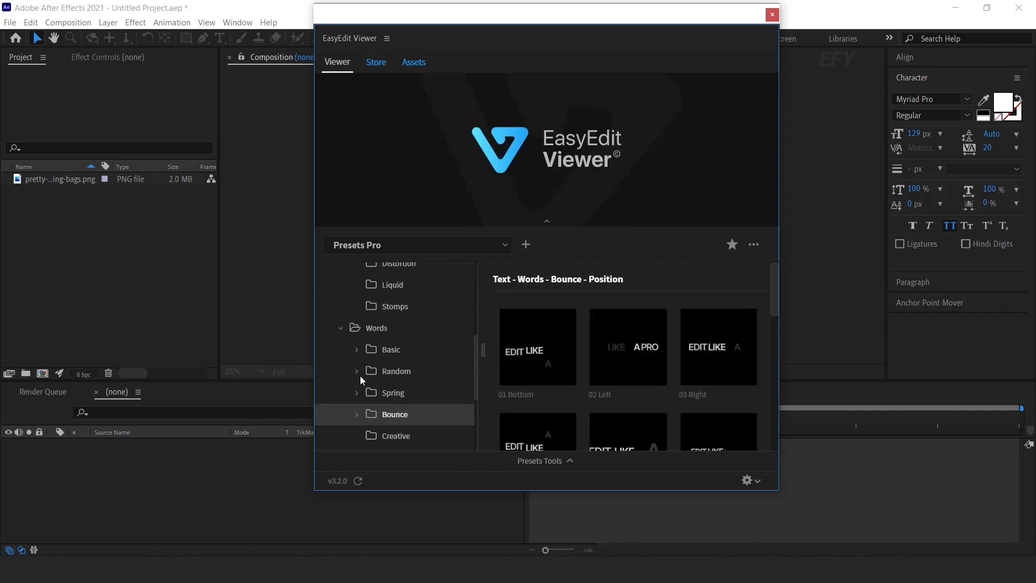
click(341, 383)
Collapse Characters and show the Lines Creative presets, Creative 001 to 003
scroll(345, 361, up, 3)
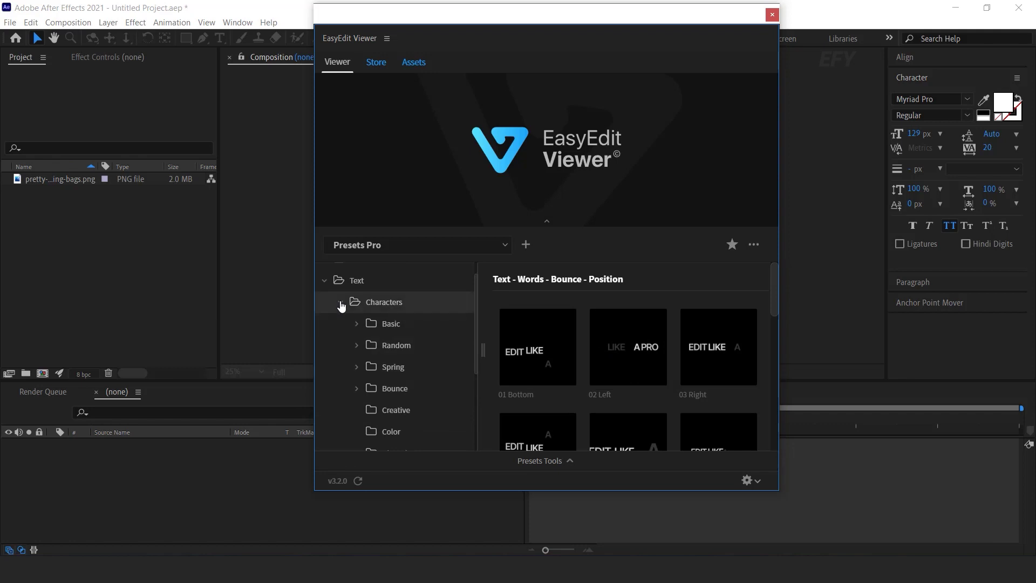
click(340, 303)
click(398, 366)
click(340, 367)
scroll(393, 389, down, 3)
scroll(399, 399, down, 4)
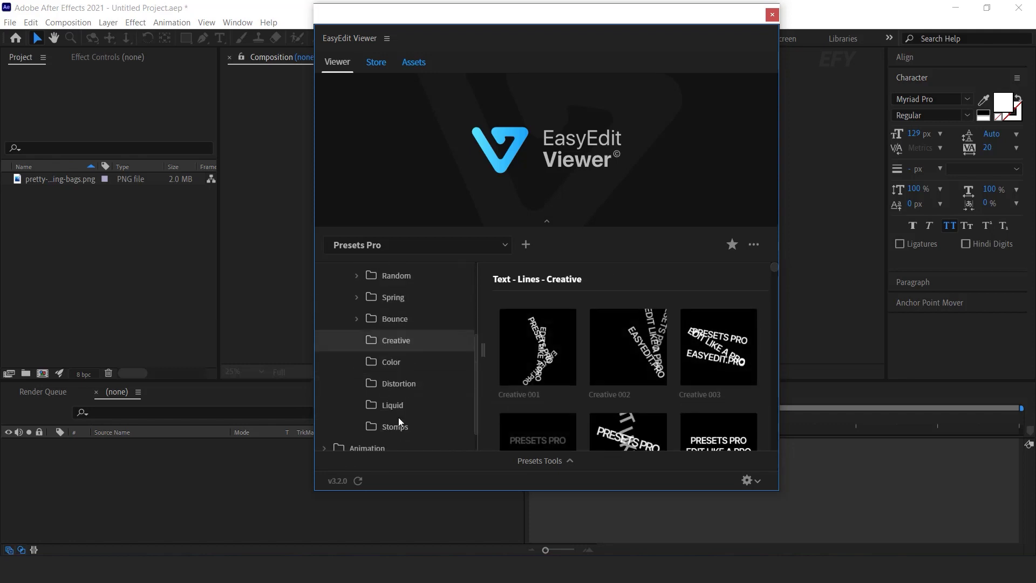
scroll(422, 356, up, 6)
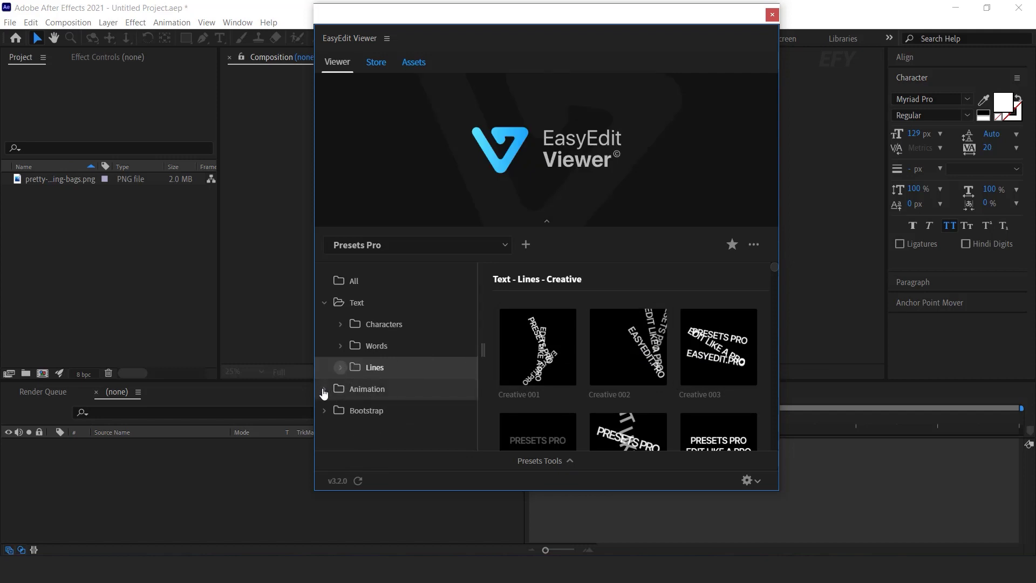
Collapse Text and expand Animation to show the Pos Rotate Scale presets
click(324, 302)
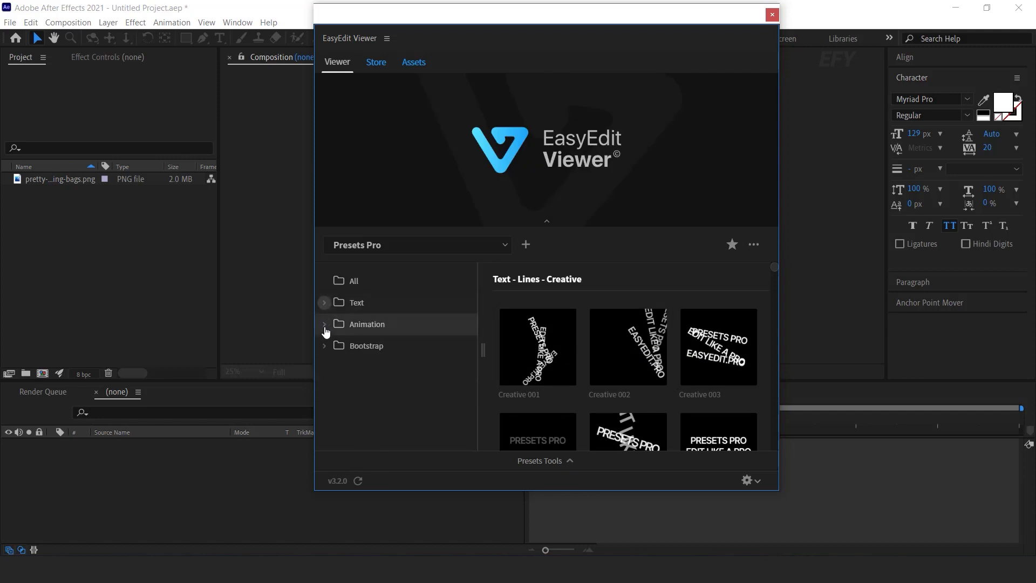
click(324, 324)
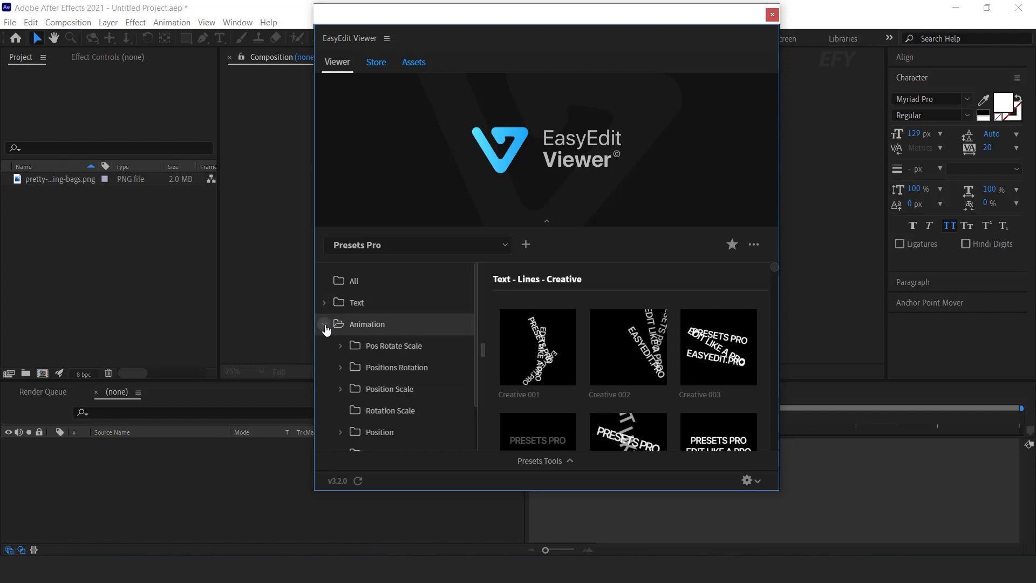
click(388, 349)
mouse_move(534, 348)
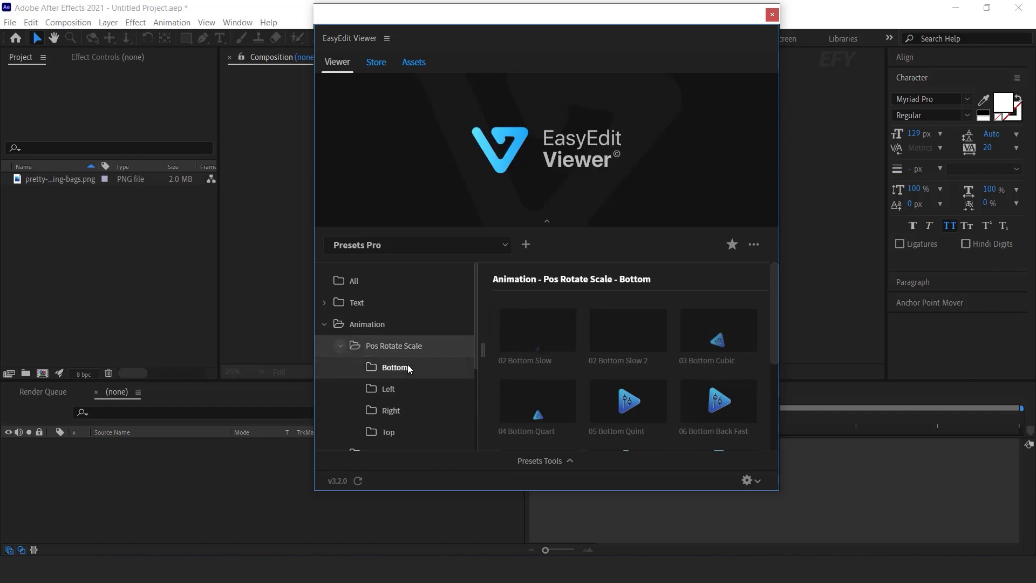
Preview Pos Rotate Scale Bottom, Right and Top presets, then collapse that folder
click(406, 364)
mouse_move(555, 352)
mouse_move(637, 342)
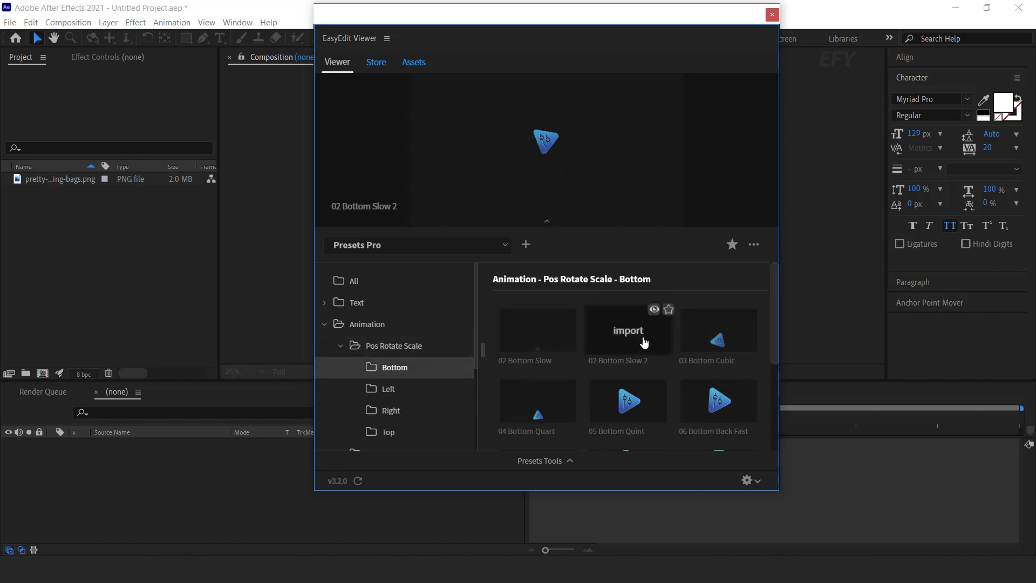
mouse_move(555, 417)
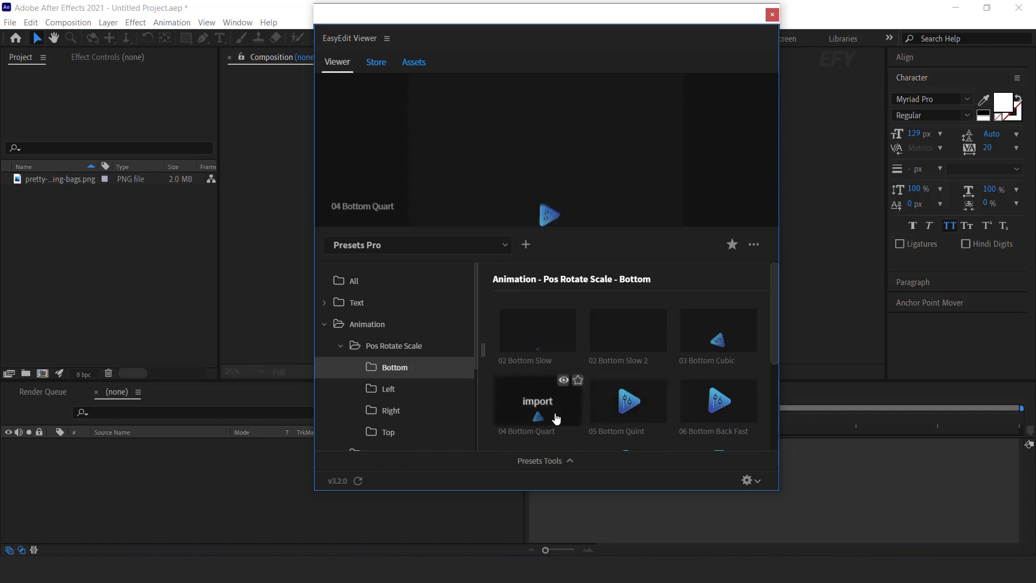
click(407, 411)
mouse_move(626, 372)
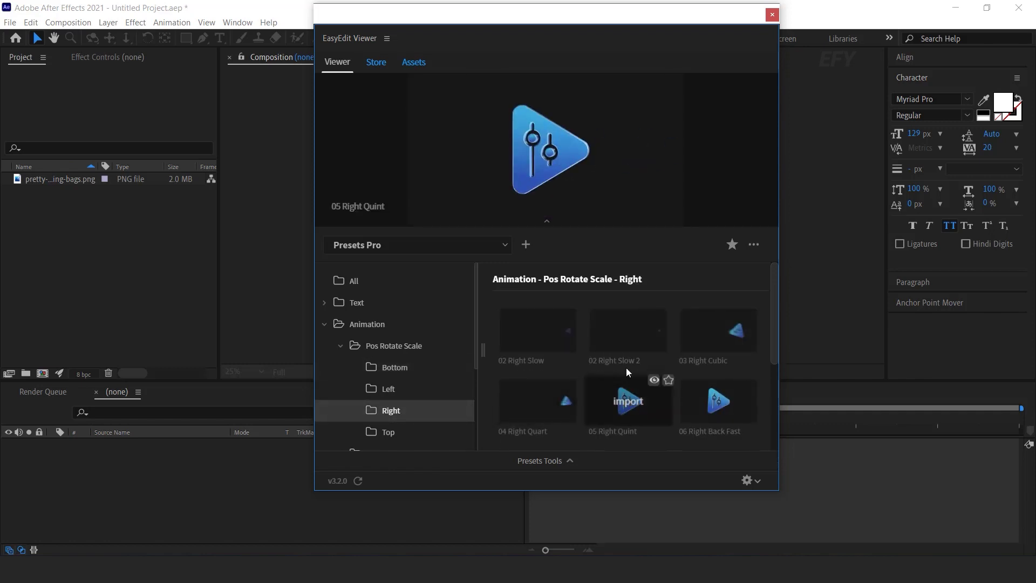
scroll(394, 410, down, 3)
click(388, 364)
mouse_move(728, 399)
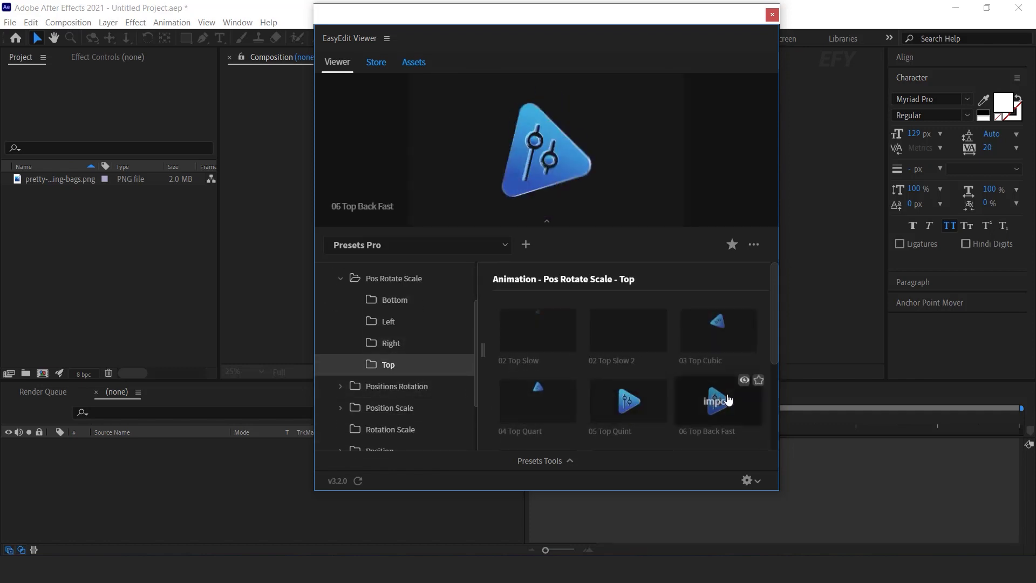
click(340, 279)
Preview the Positions Rotation Bottom, Right and Top presets, then collapse it
click(340, 301)
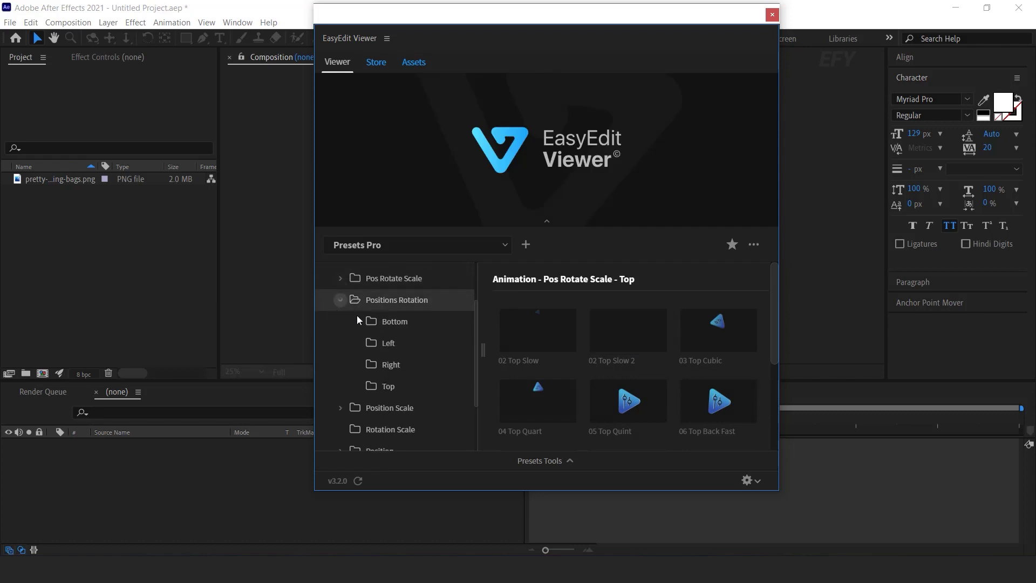
click(410, 321)
mouse_move(629, 408)
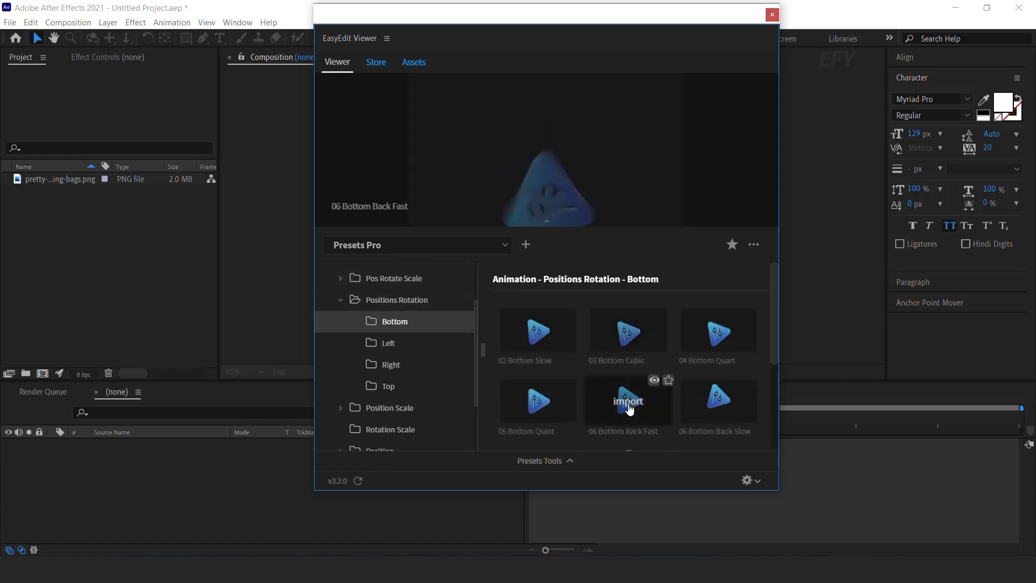
click(406, 368)
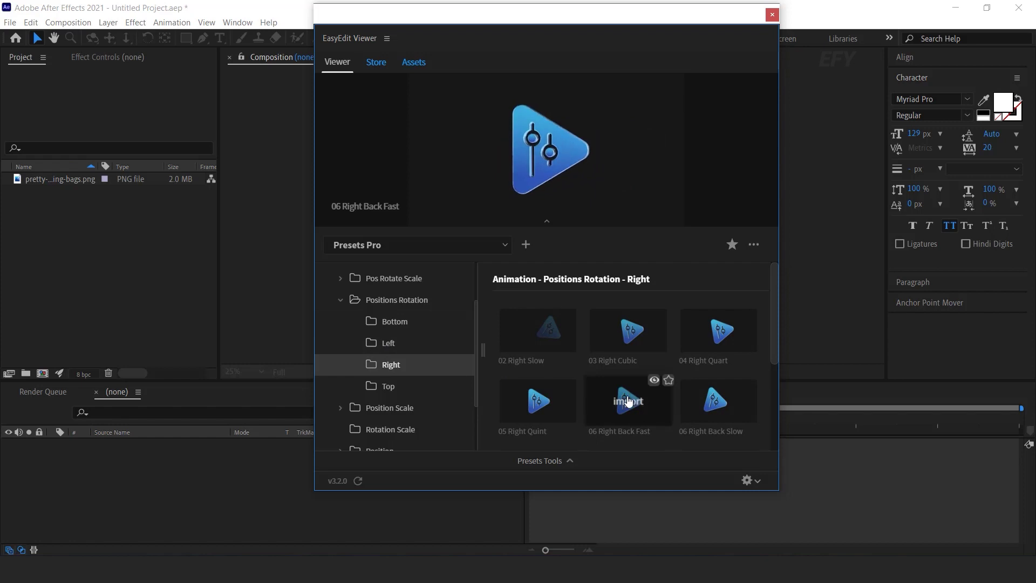
click(388, 387)
click(342, 309)
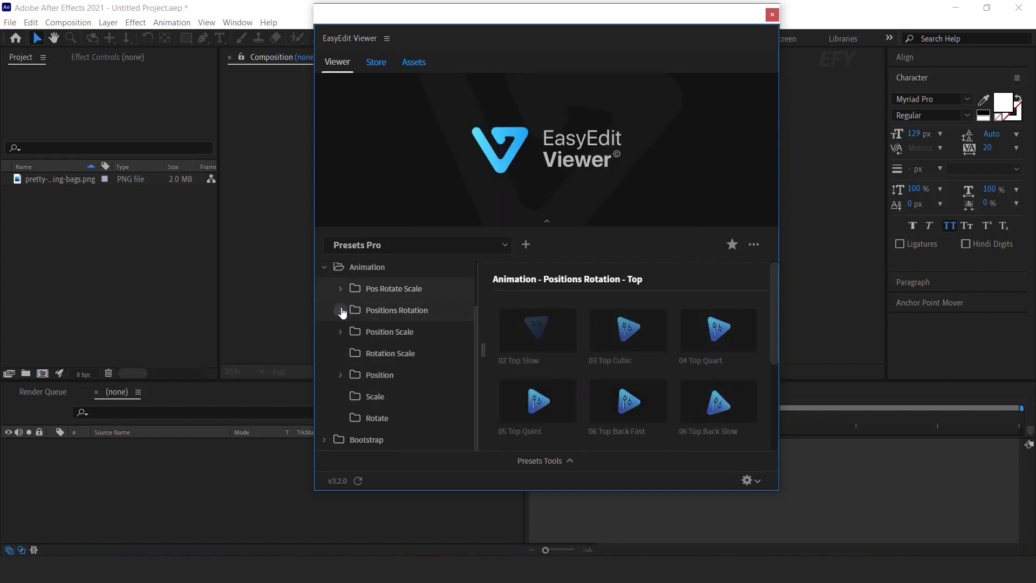
Preview Position Scale Bottom, Left and Right presets, leaving Right presets listed
click(339, 331)
click(408, 351)
mouse_move(649, 348)
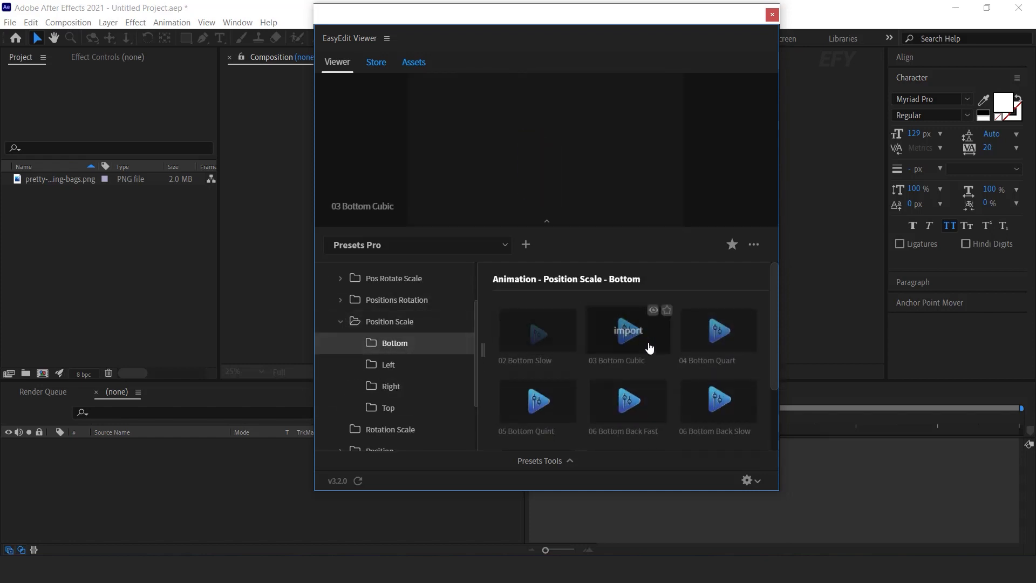
click(393, 373)
click(390, 387)
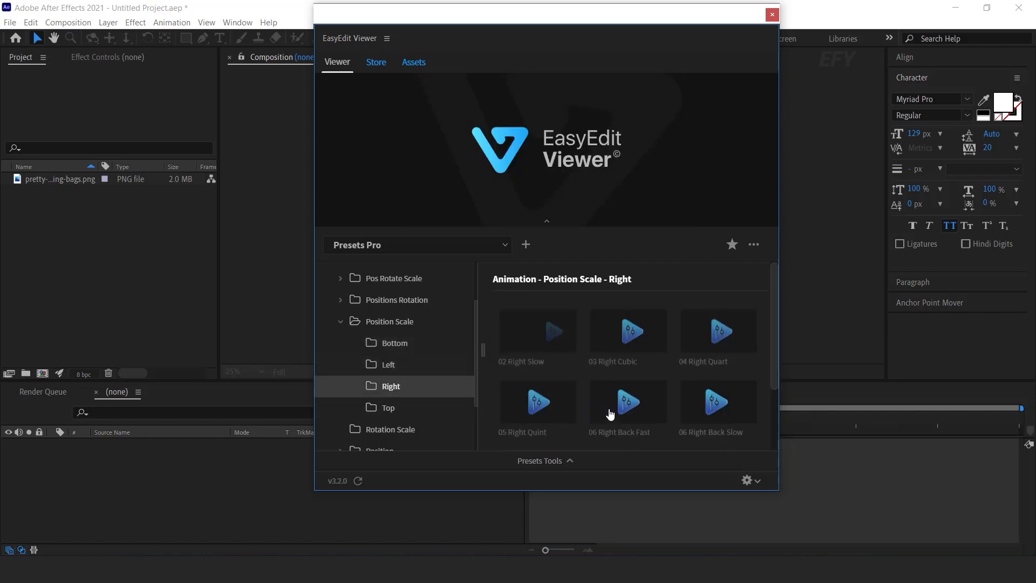
mouse_move(719, 416)
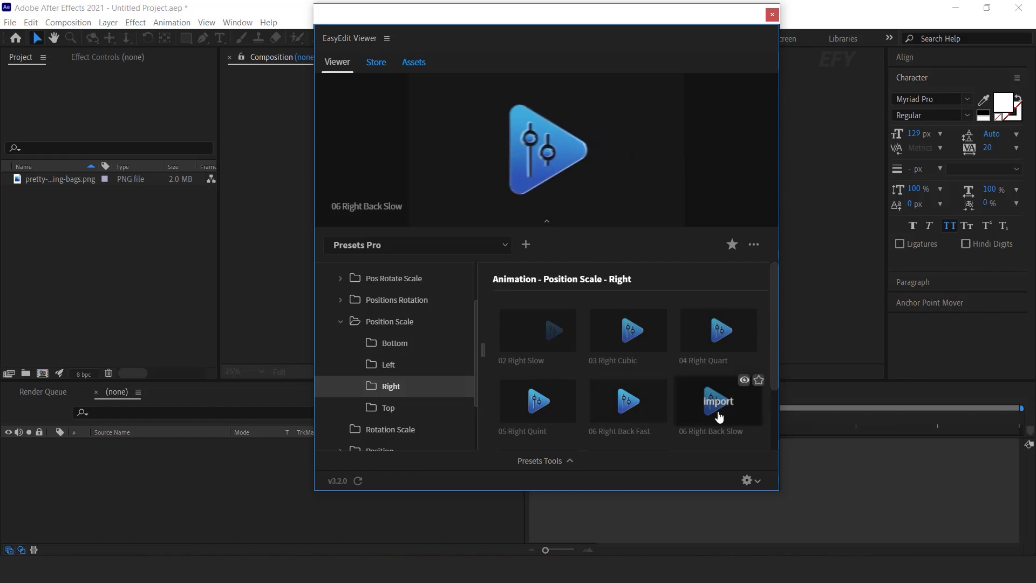
click(341, 324)
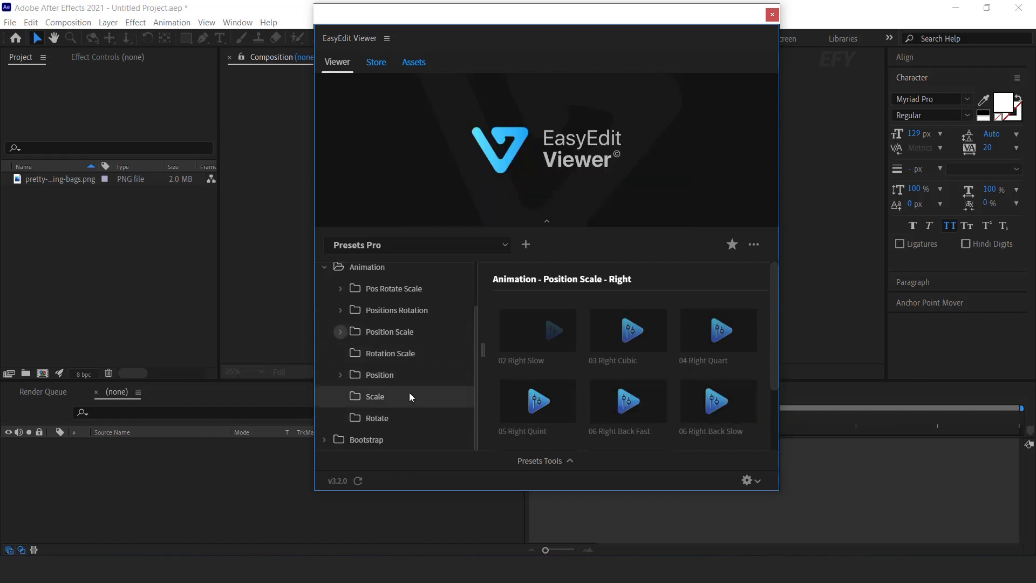
scroll(405, 387, up, 1)
Collapse Animation and preview the Bootstrap Stylesheet presets
click(325, 324)
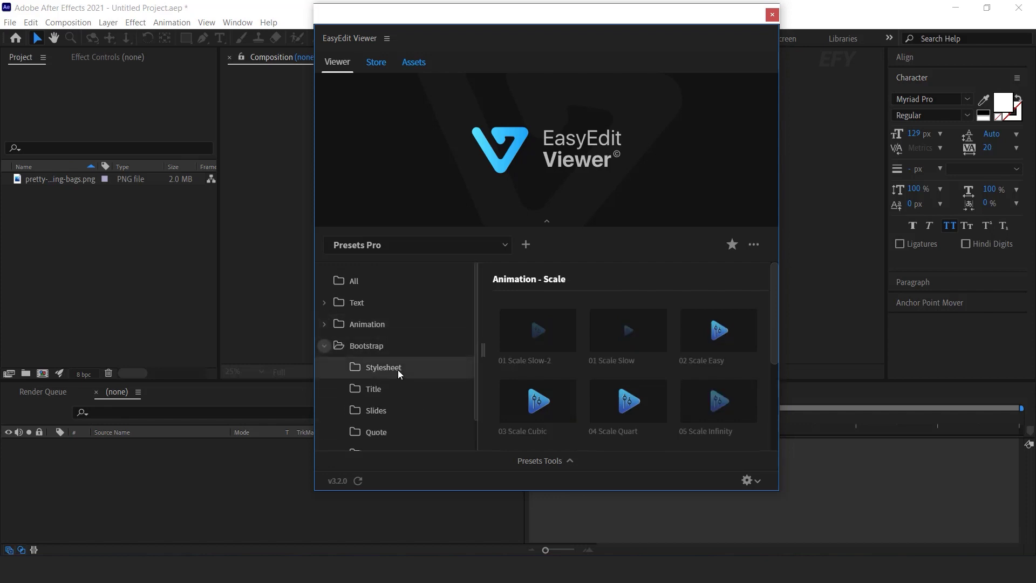
click(398, 368)
mouse_move(541, 337)
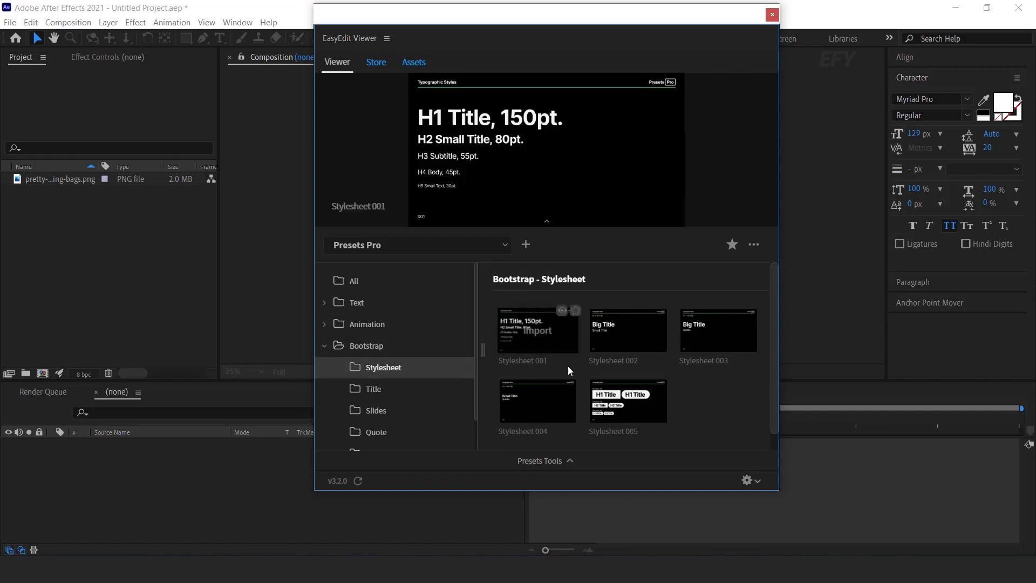
mouse_move(536, 413)
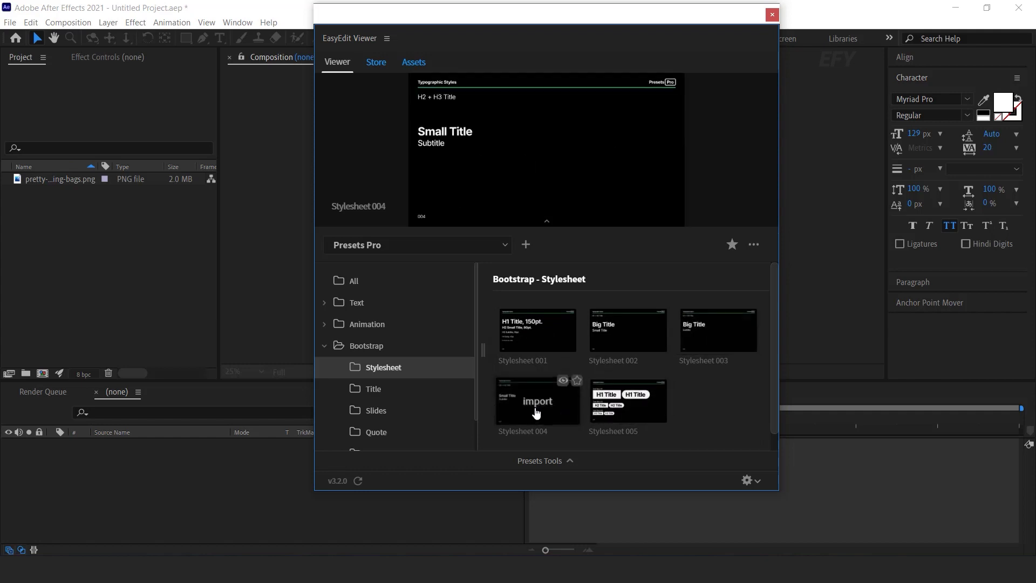
Show the Bootstrap Title and Slides presets
click(392, 387)
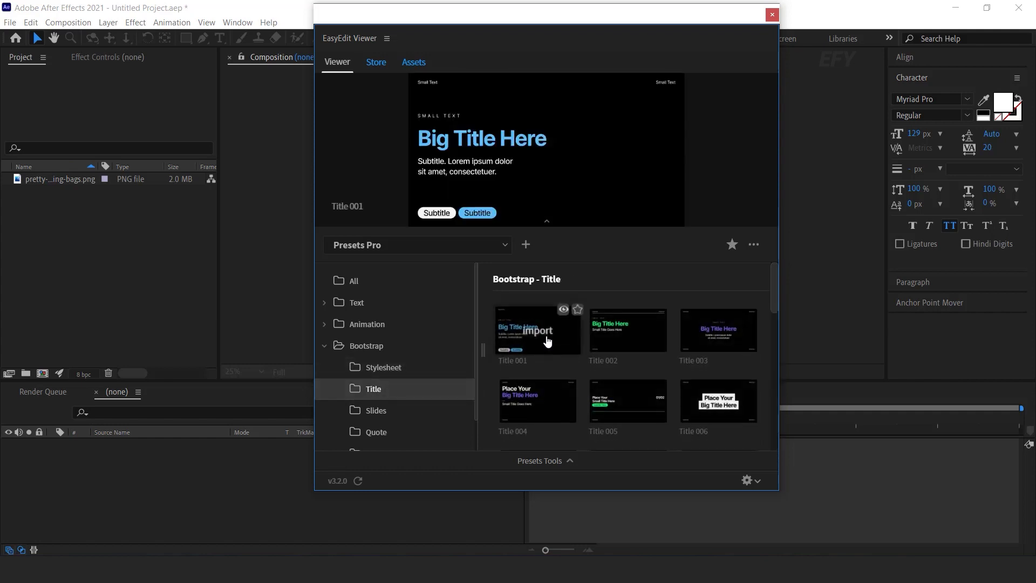
mouse_move(624, 407)
mouse_move(533, 399)
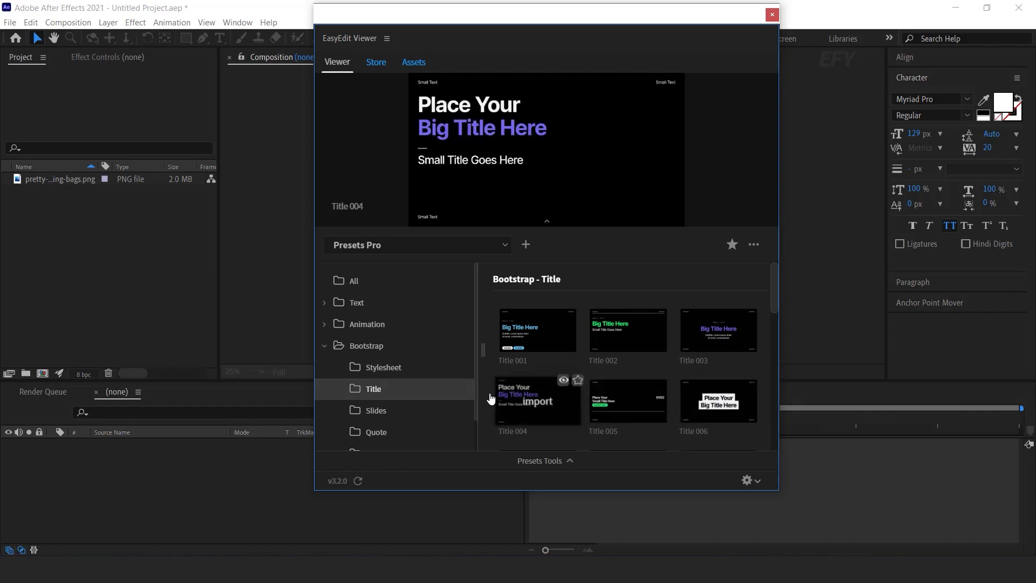
click(384, 410)
Preview the Bootstrap Quote and List preset thumbnails
mouse_move(639, 334)
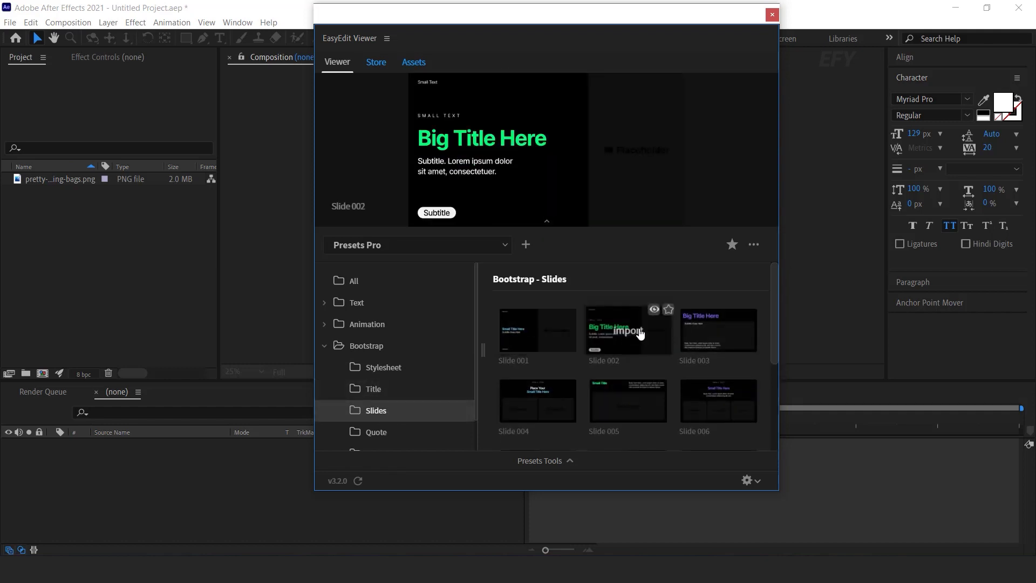
mouse_move(613, 401)
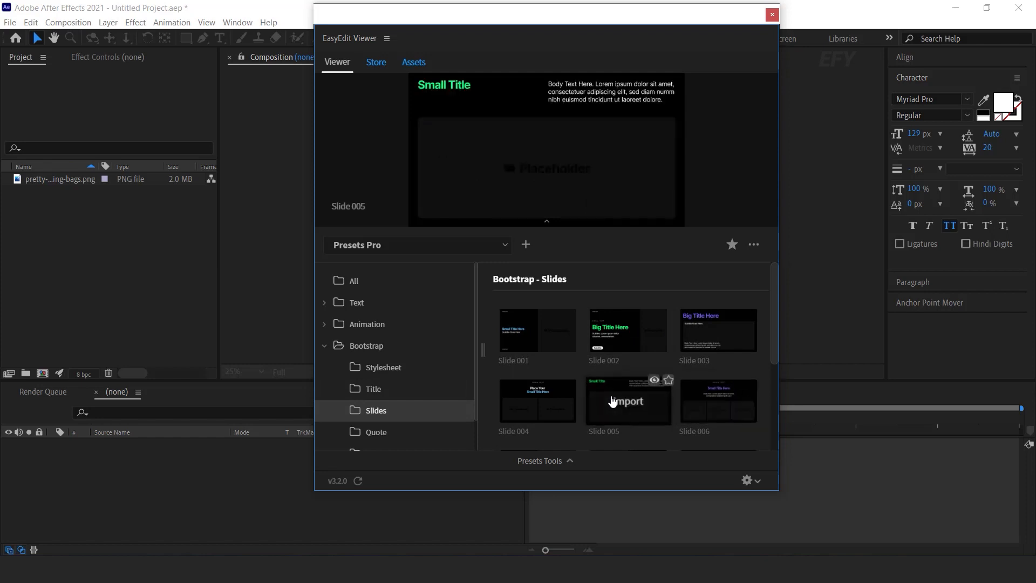
click(376, 431)
mouse_move(553, 397)
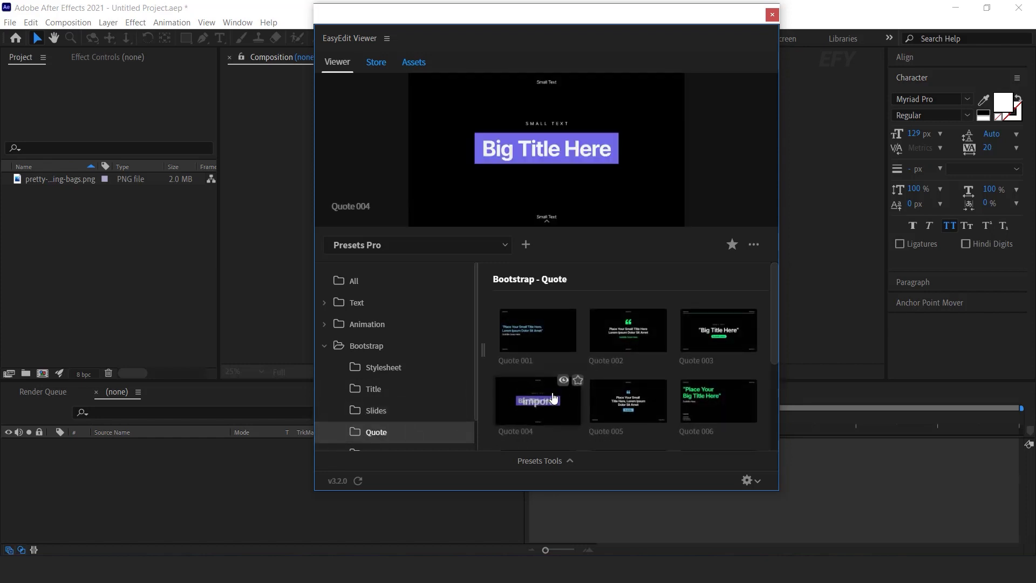
mouse_move(634, 348)
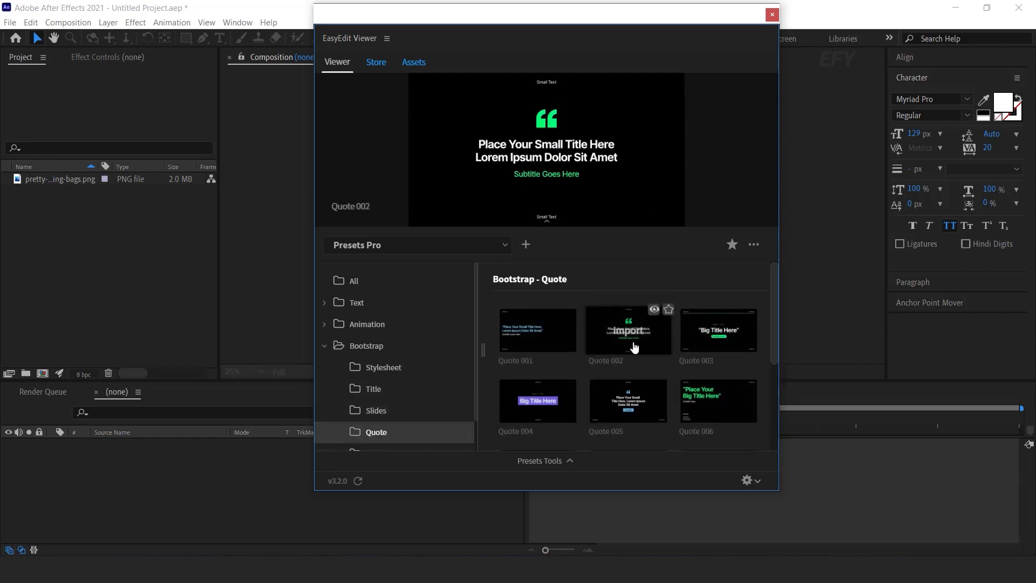
scroll(415, 418, down, 1)
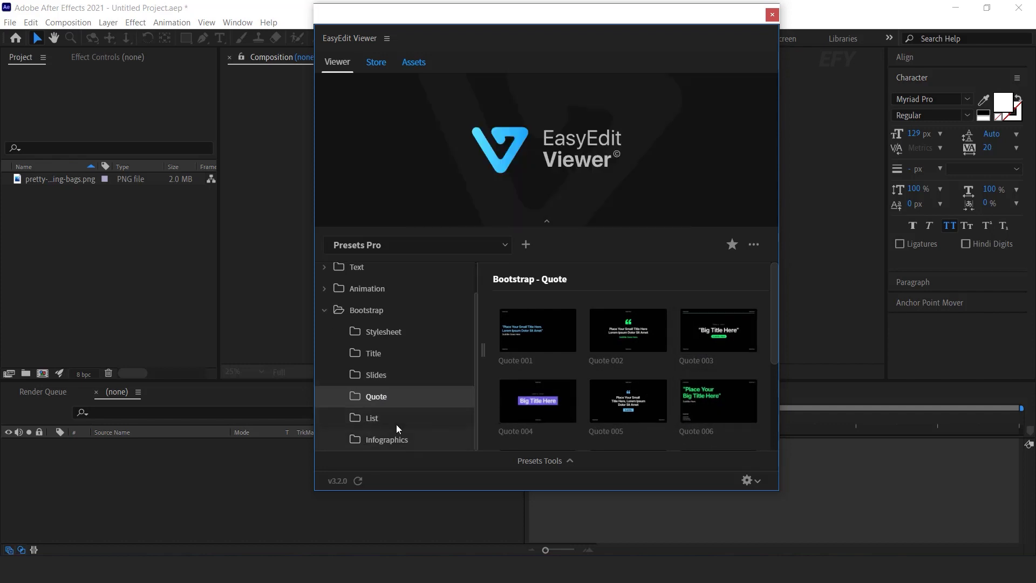
click(385, 422)
mouse_move(602, 415)
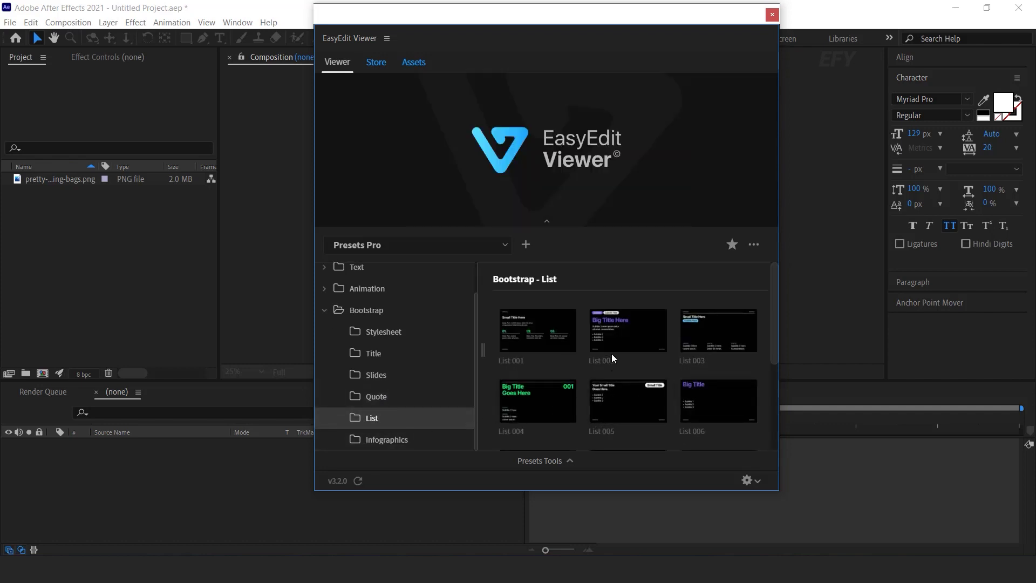
mouse_move(542, 388)
mouse_move(537, 344)
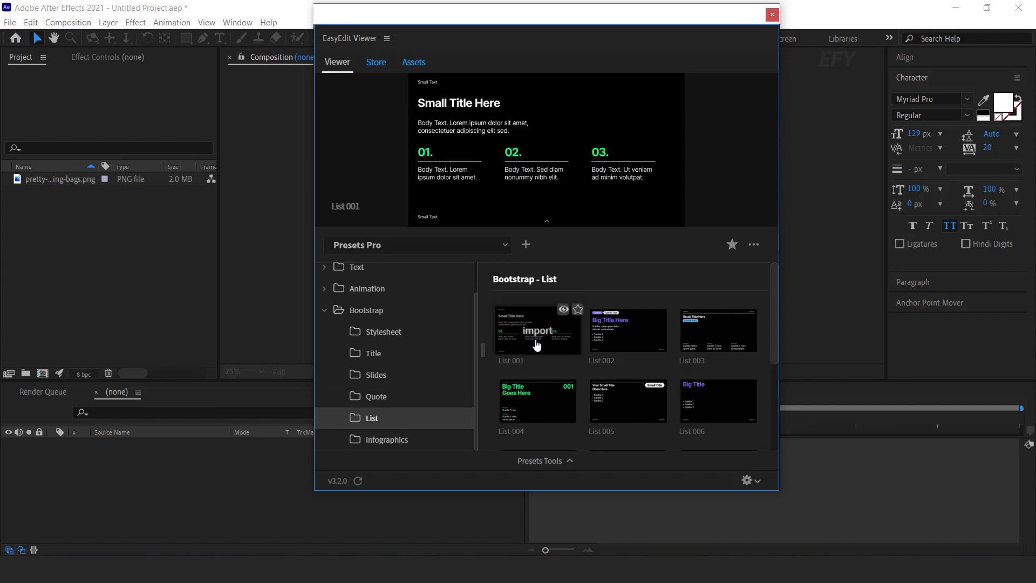
Show the Bootstrap Infographics presets, Infographic 001 through 009
click(393, 440)
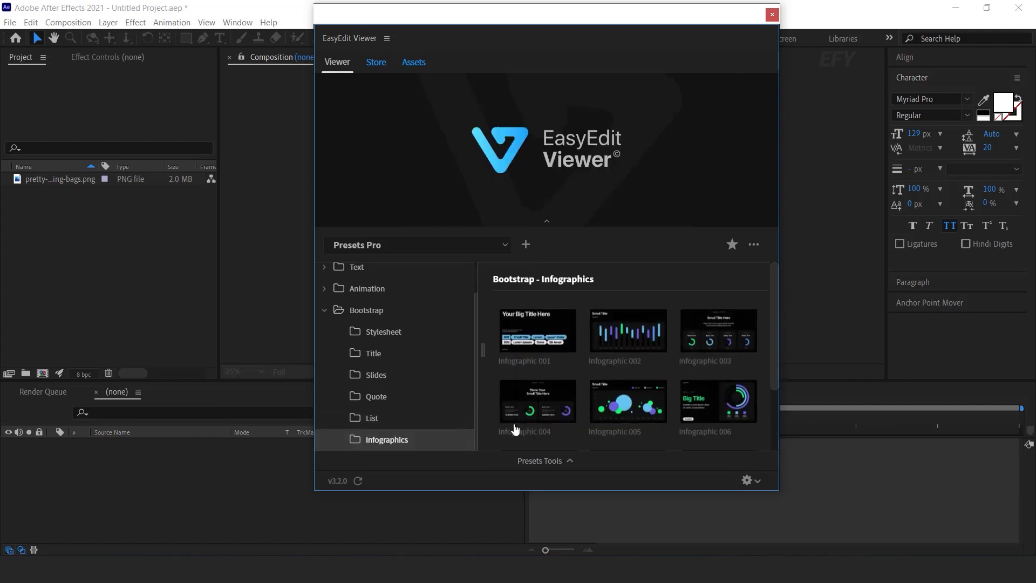
mouse_move(627, 420)
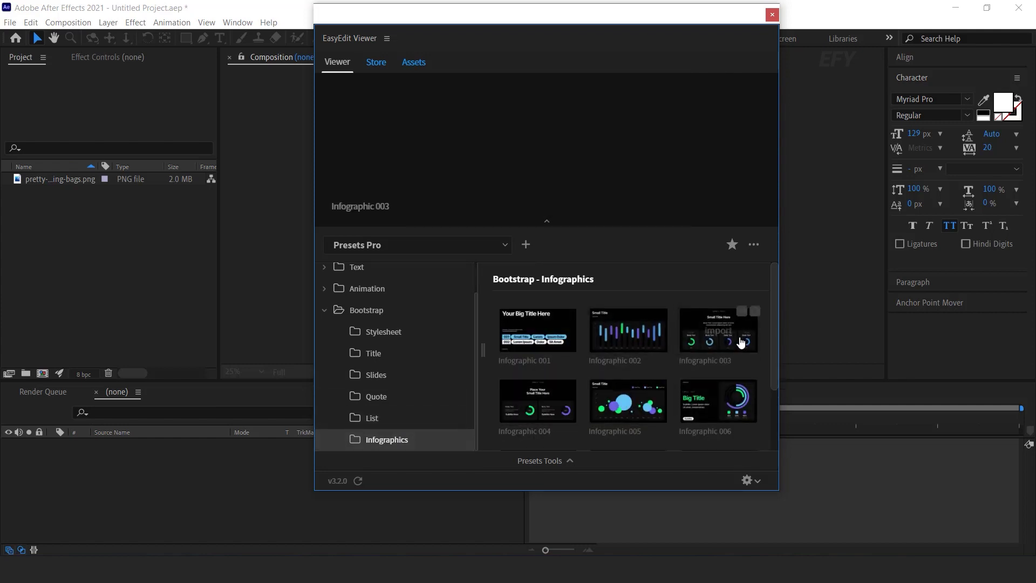
mouse_move(675, 413)
scroll(674, 413, down, 2)
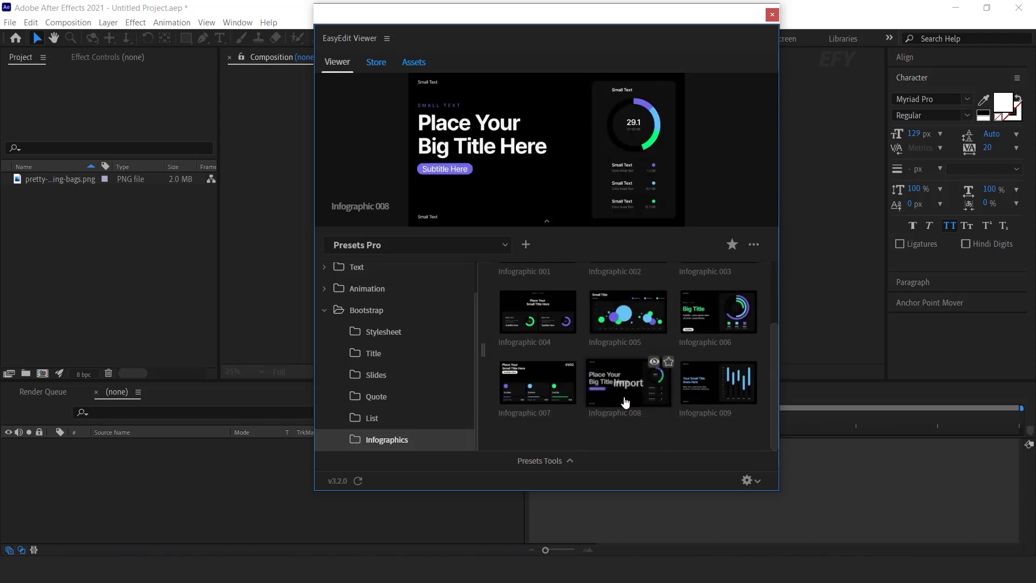
scroll(558, 395, up, 2)
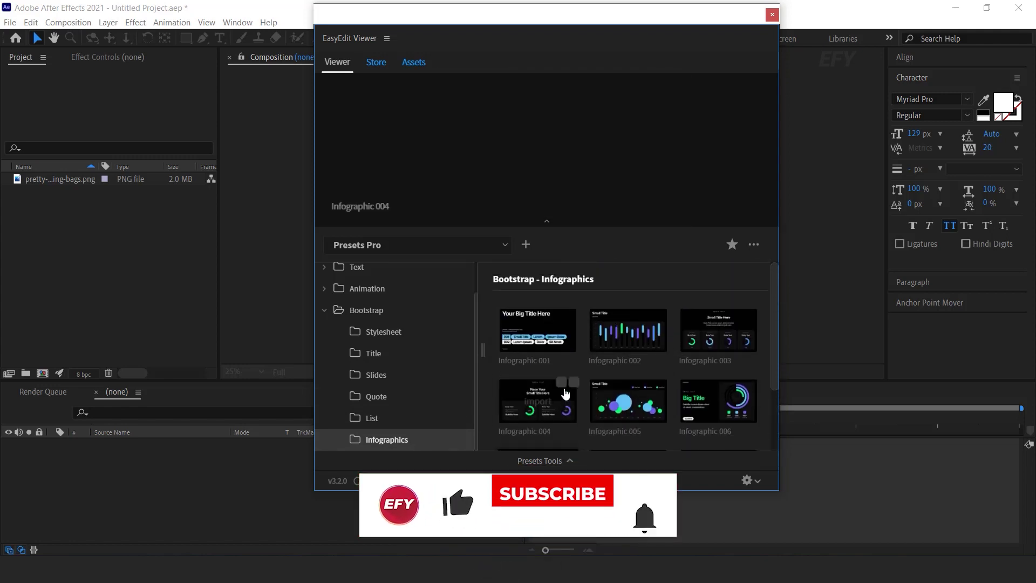
Collapse Bootstrap and create a new 1920×1080 composition named Comp 1
click(325, 309)
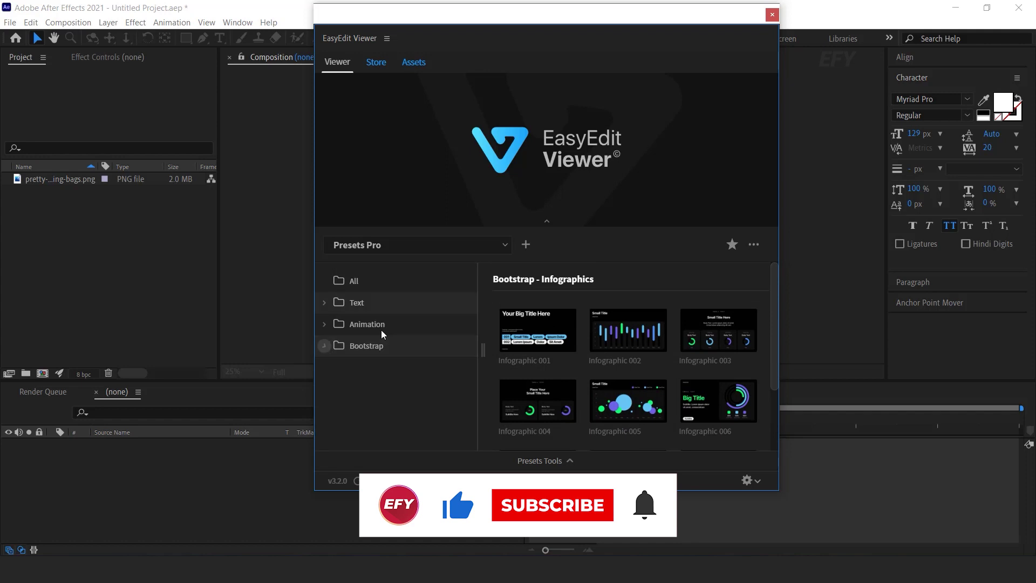
drag(497, 18, 885, 18)
click(462, 199)
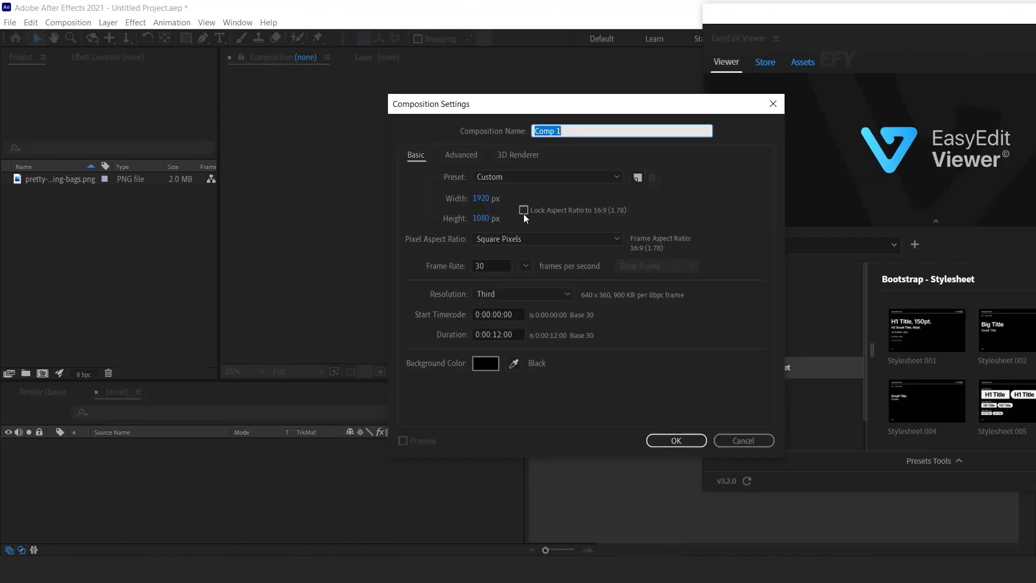
click(694, 440)
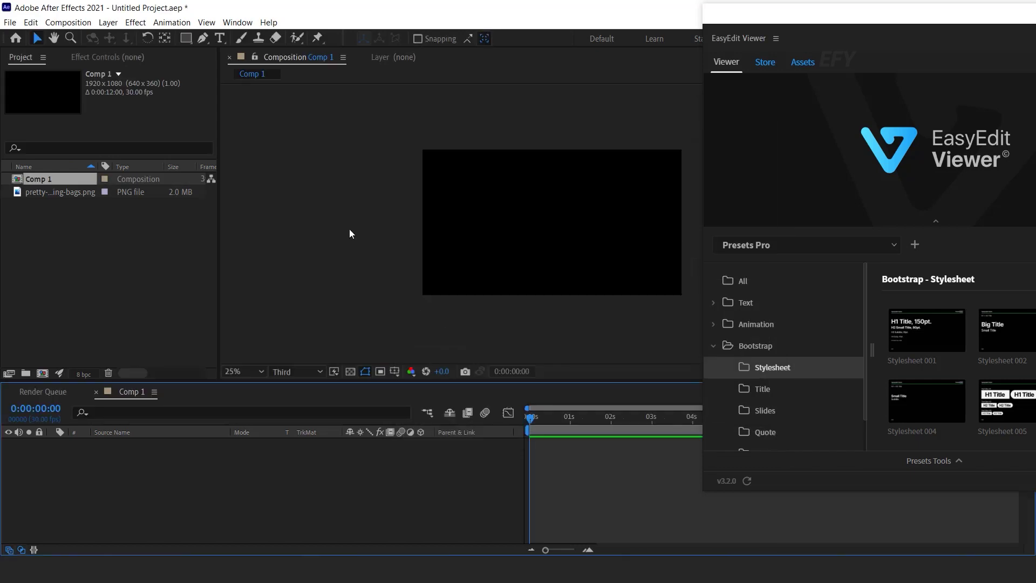
Import Stylesheet 001 into Comp 1, play it, and select the Stylesheet_001 1 layer
drag(798, 14, 652, 13)
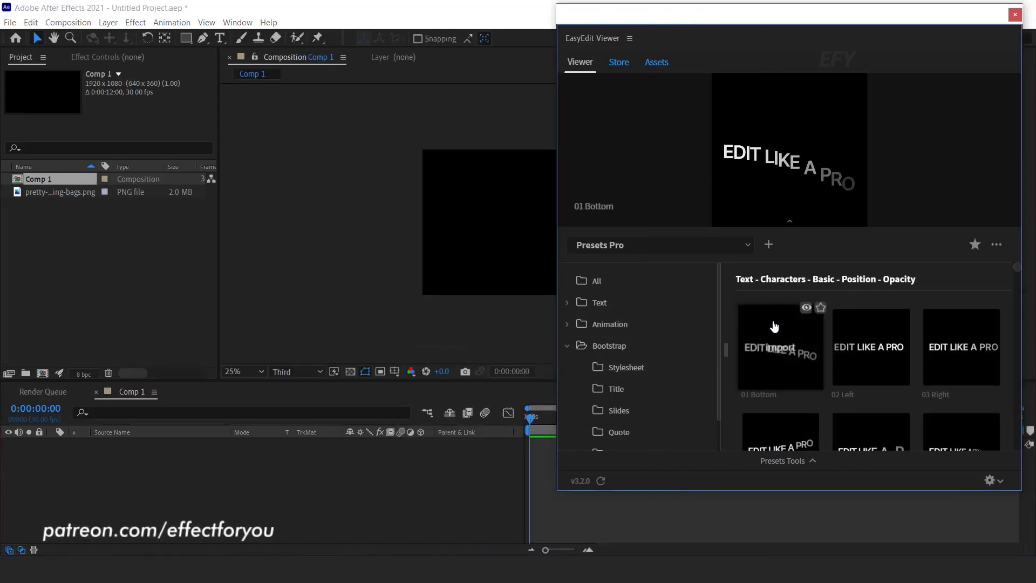
click(626, 368)
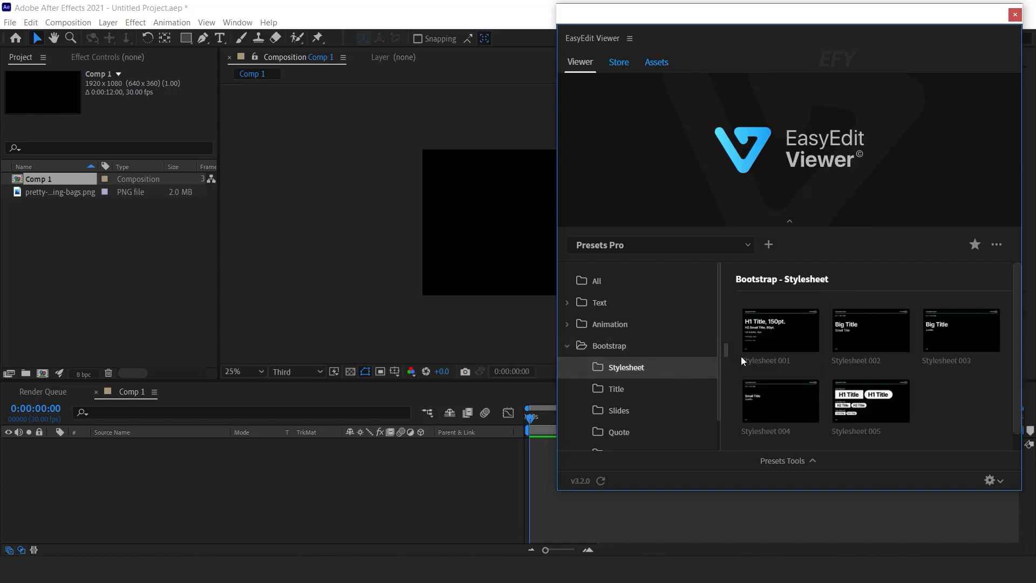
mouse_move(778, 337)
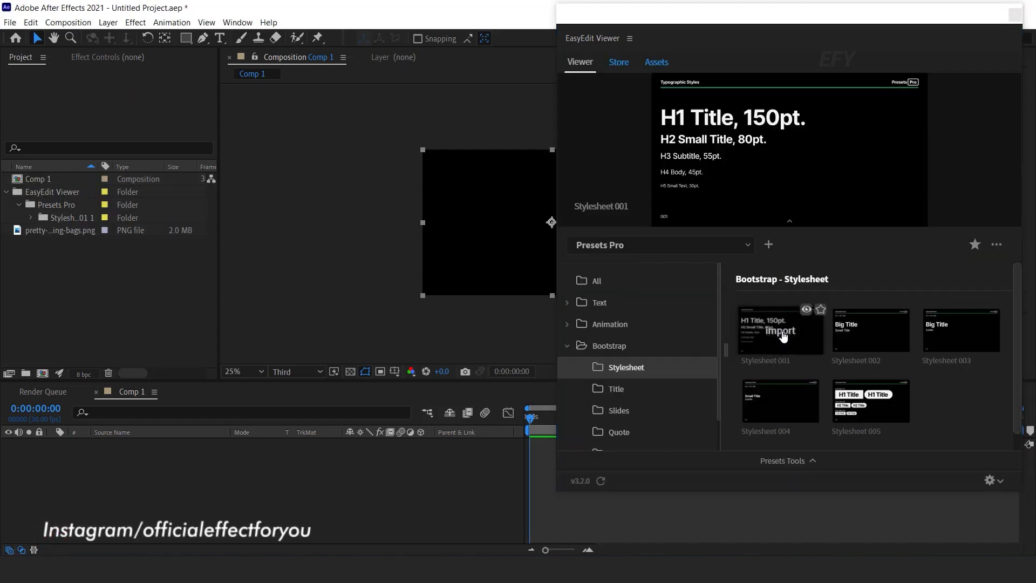
drag(583, 11, 825, 15)
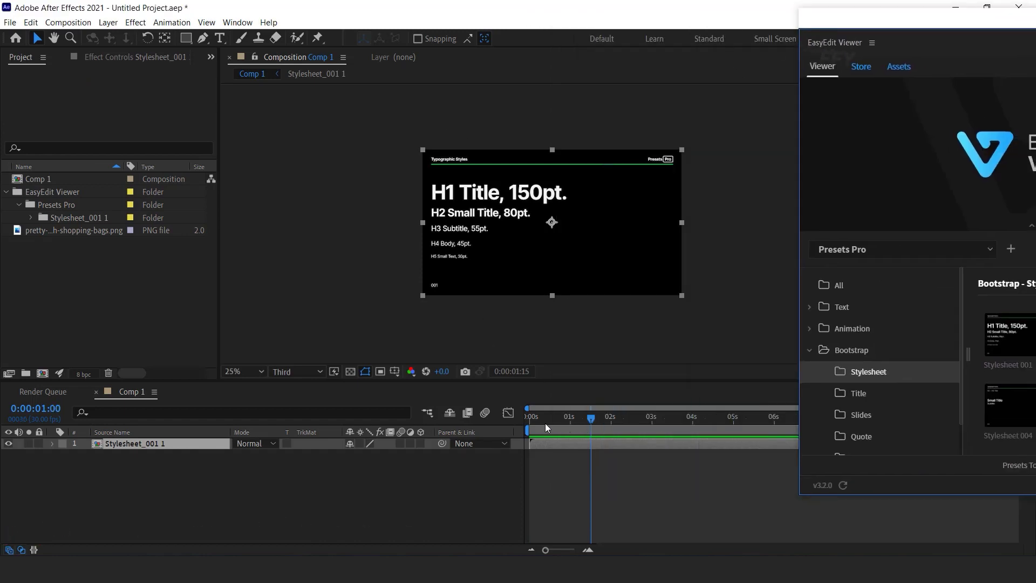
click(183, 458)
click(142, 440)
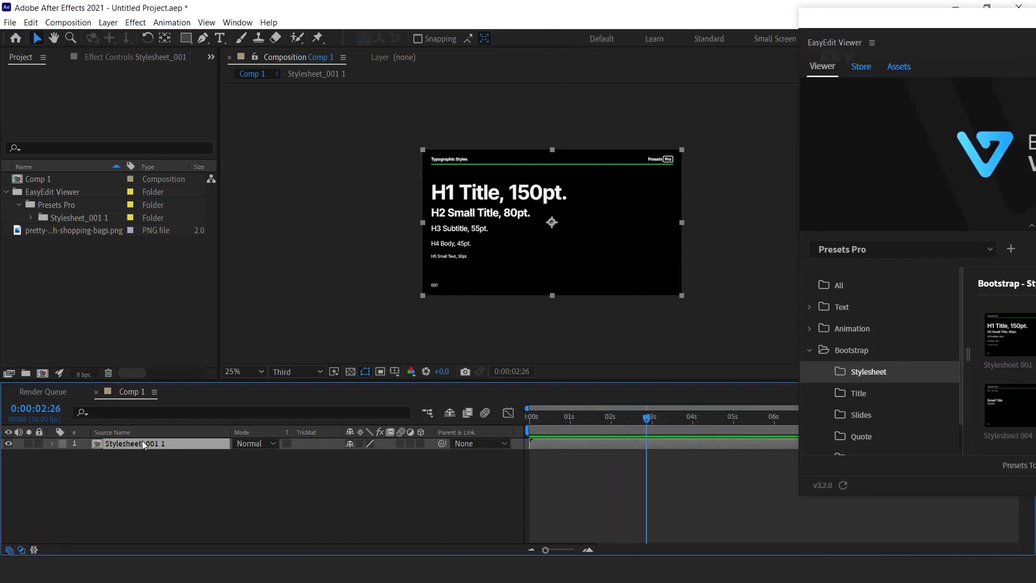
Open the Stylesheet_001 1 precomp, select H1 Title, 150pt, and return to frame zero
double_click(141, 440)
click(461, 161)
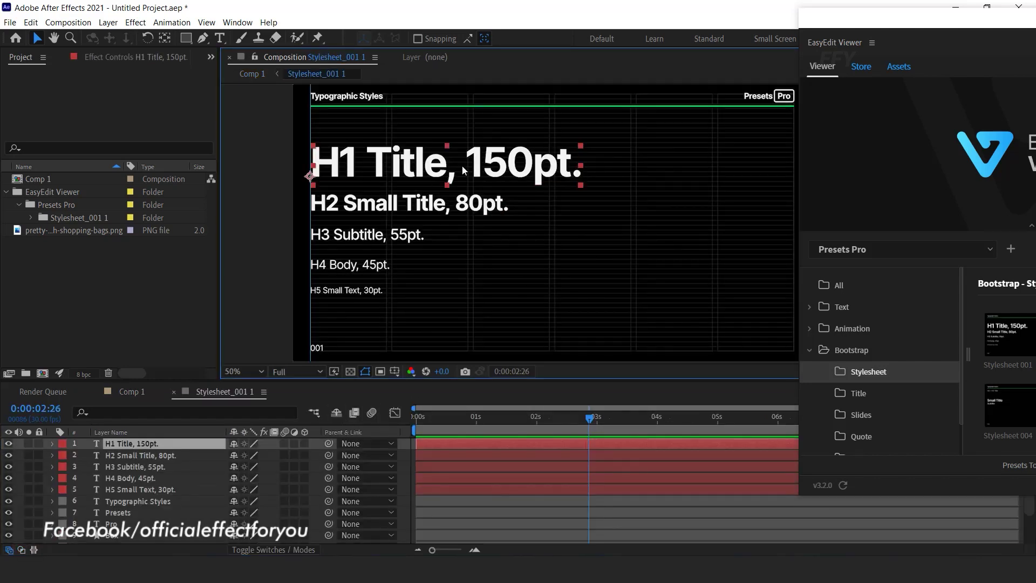
drag(554, 418, 403, 420)
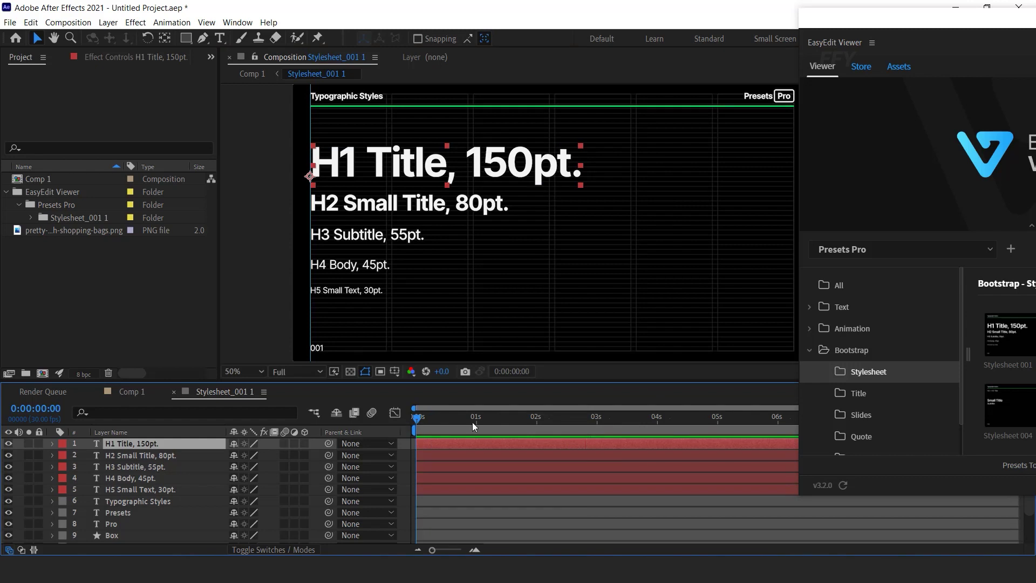
drag(896, 37, 793, 20)
Apply the Characters > Basic > Position 02 Left preset to H1 Title and preview it
click(767, 306)
click(726, 347)
click(727, 347)
click(726, 325)
click(744, 348)
click(799, 368)
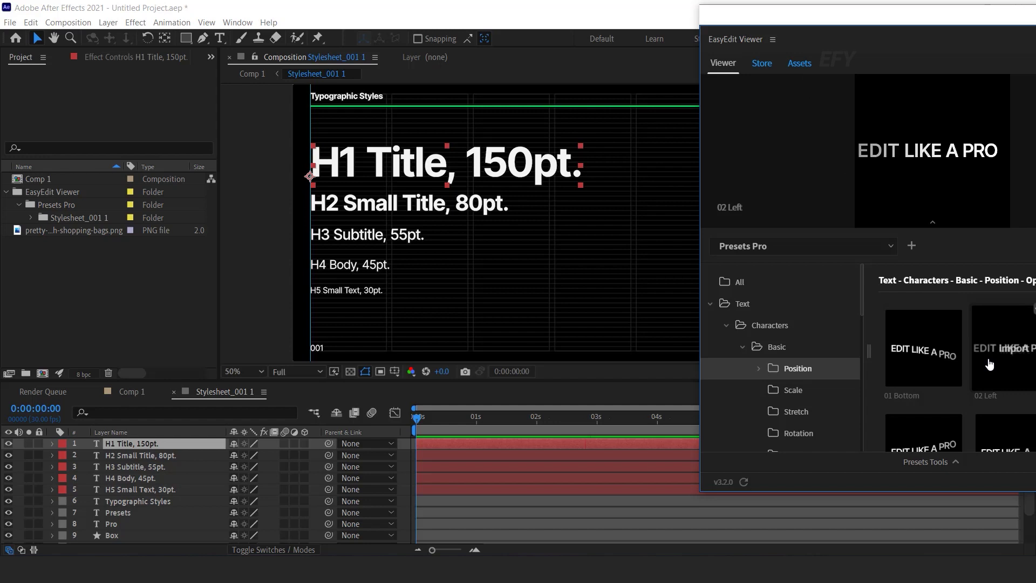
drag(934, 22, 789, 25)
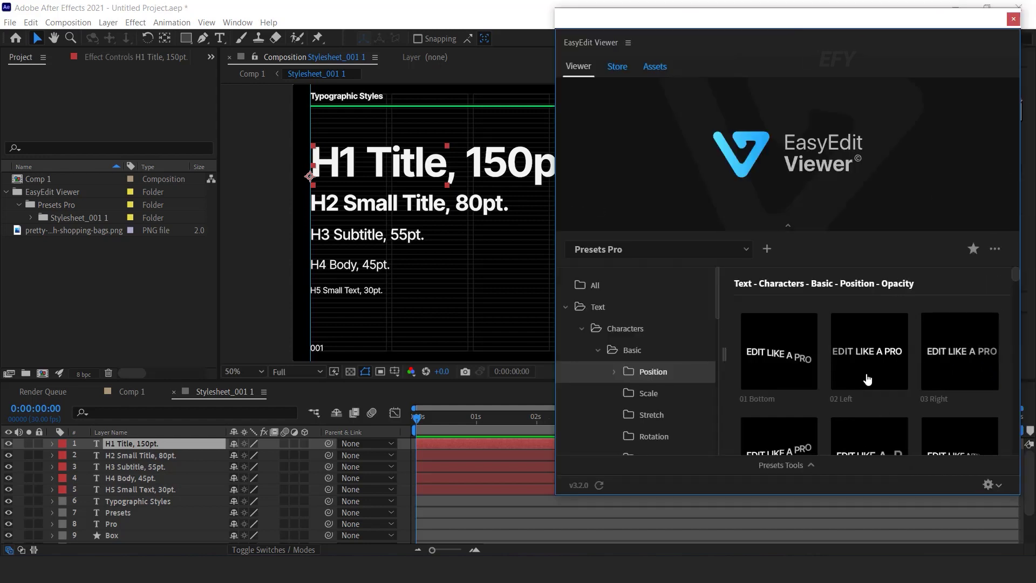
double_click(869, 356)
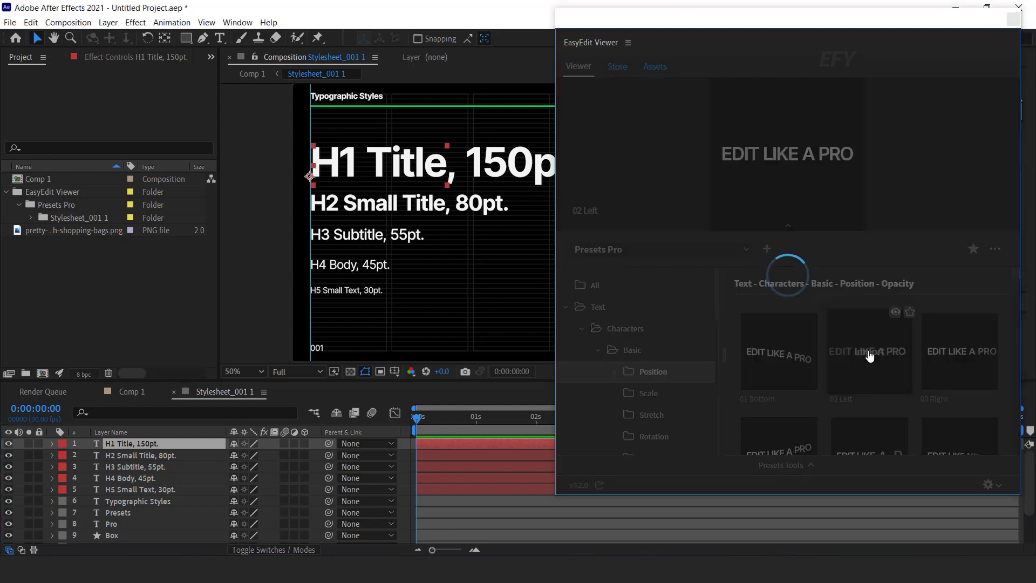
key(space)
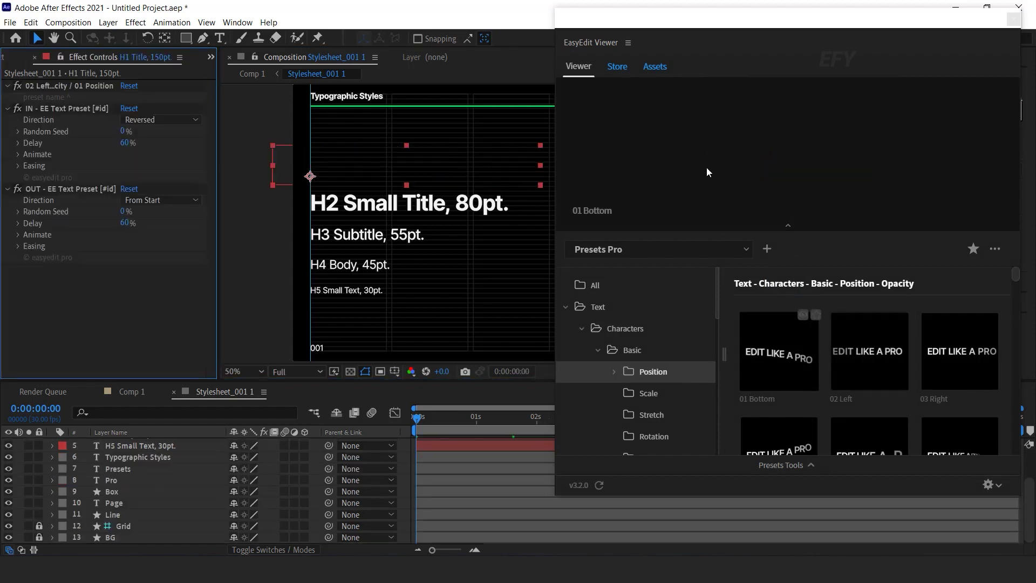
Dock the preset browser beside the composition and replay the H1 Title animation
drag(579, 22, 966, 215)
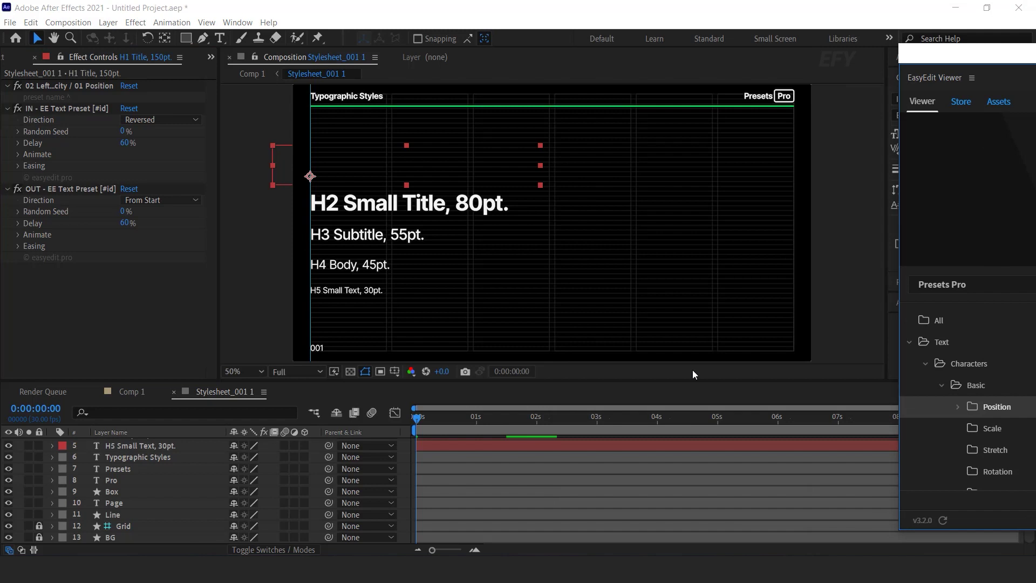
scroll(432, 457, up, 2)
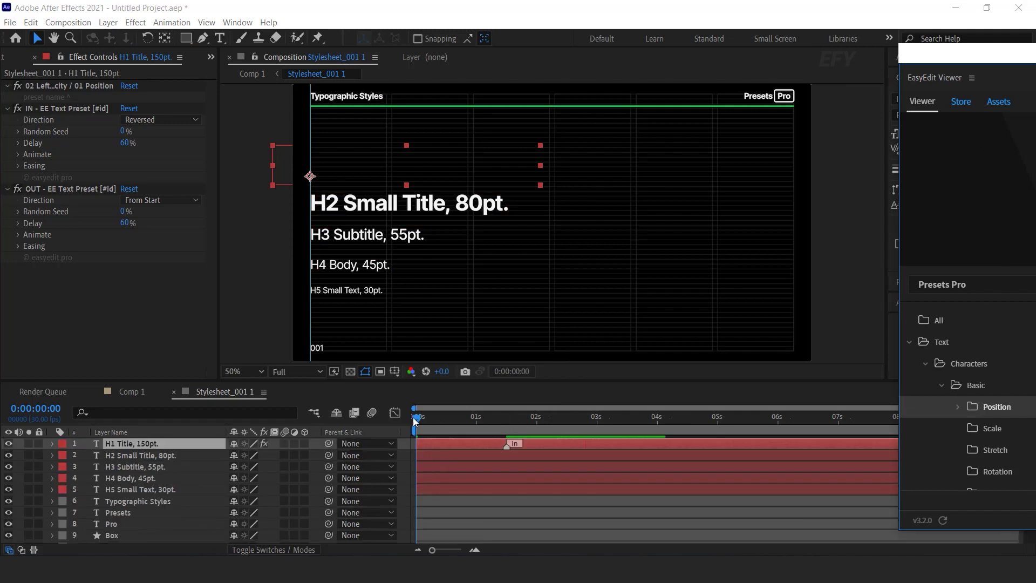
click(436, 416)
key(space)
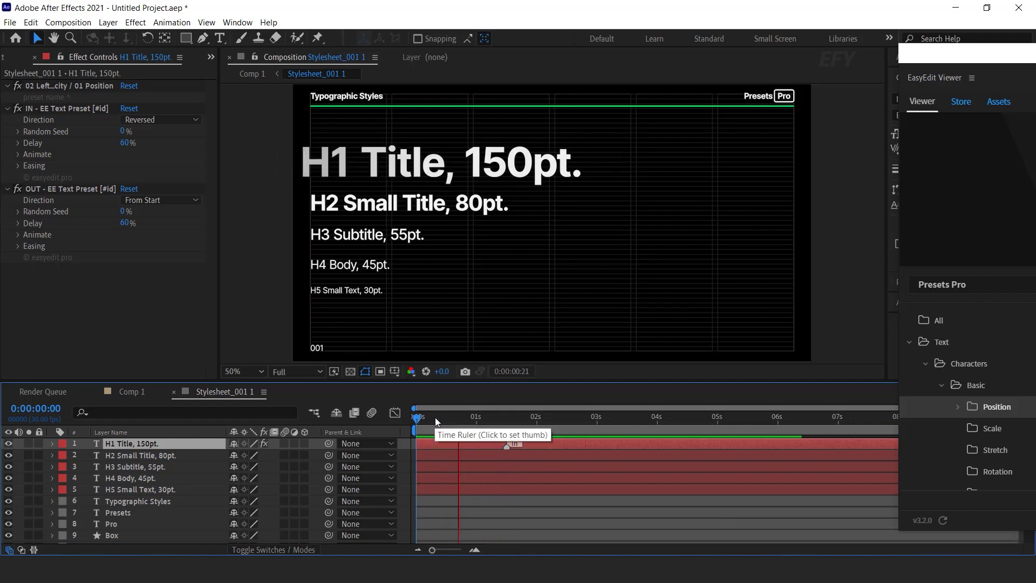
click(484, 423)
At about one second, apply the Words > Basic 08 Blur preset to H2 Small Title
click(551, 425)
click(399, 208)
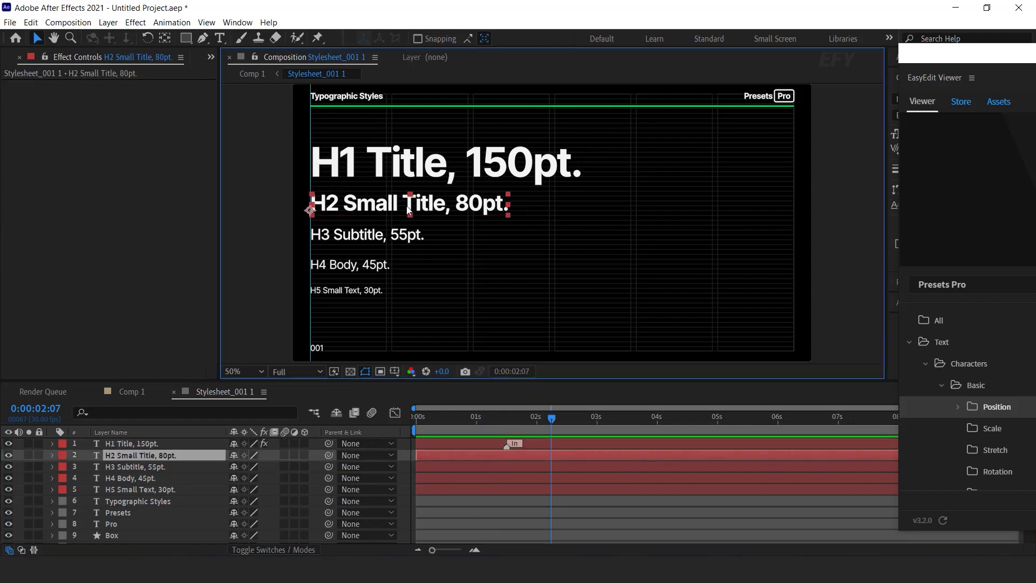
drag(969, 61, 633, 22)
click(584, 328)
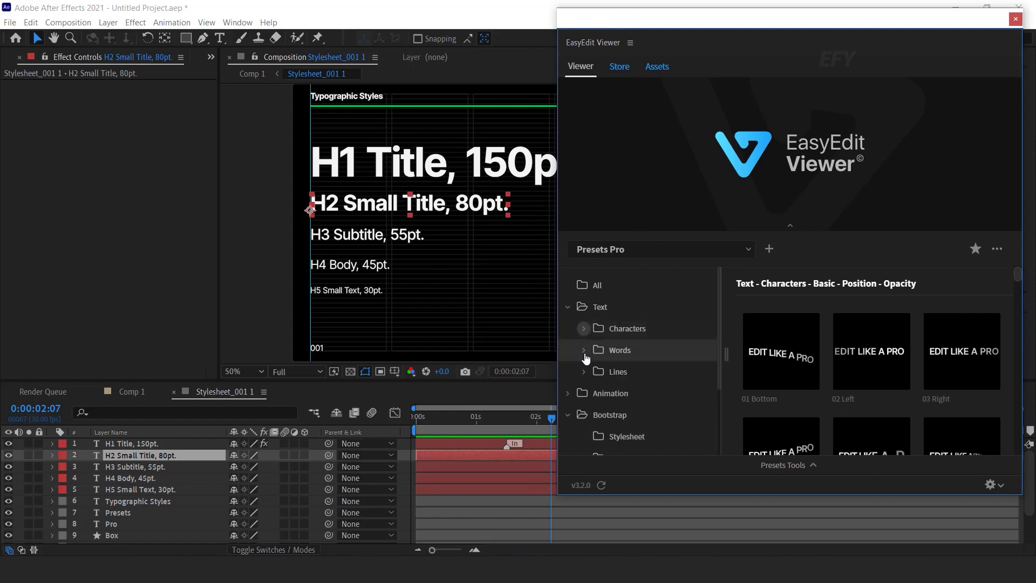
click(584, 350)
click(642, 376)
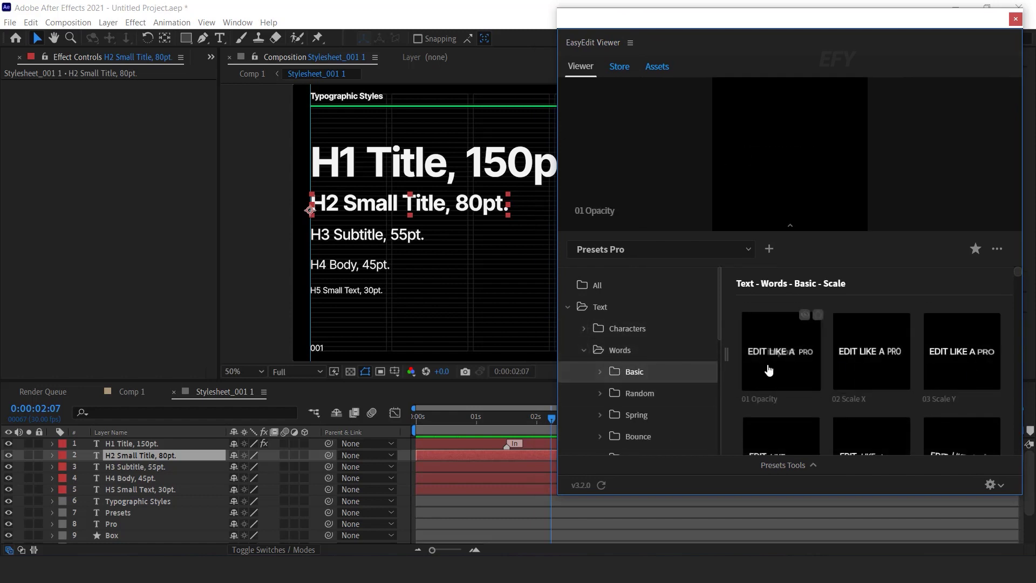
scroll(782, 372, down, 1)
scroll(939, 389, down, 2)
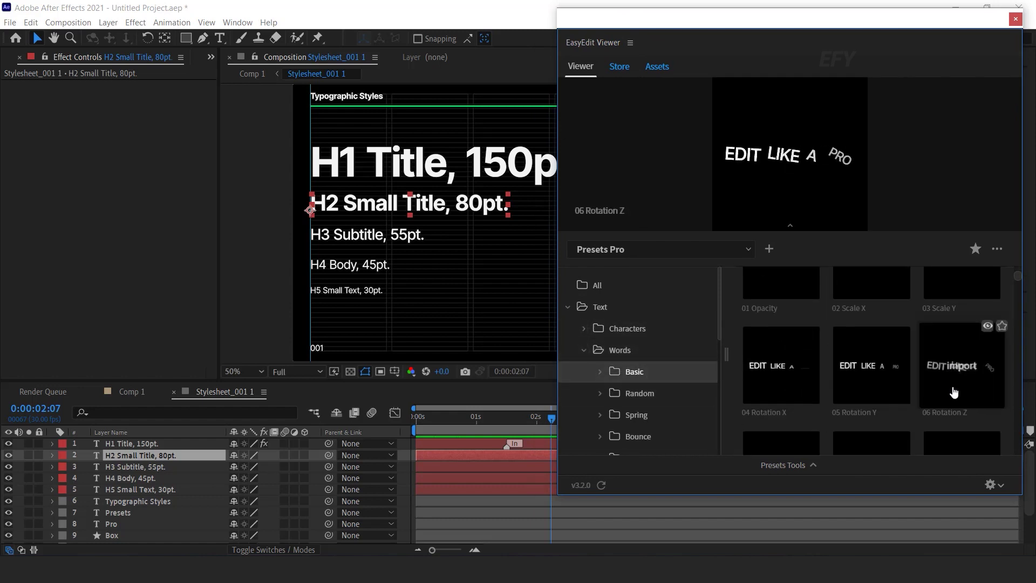
mouse_move(861, 378)
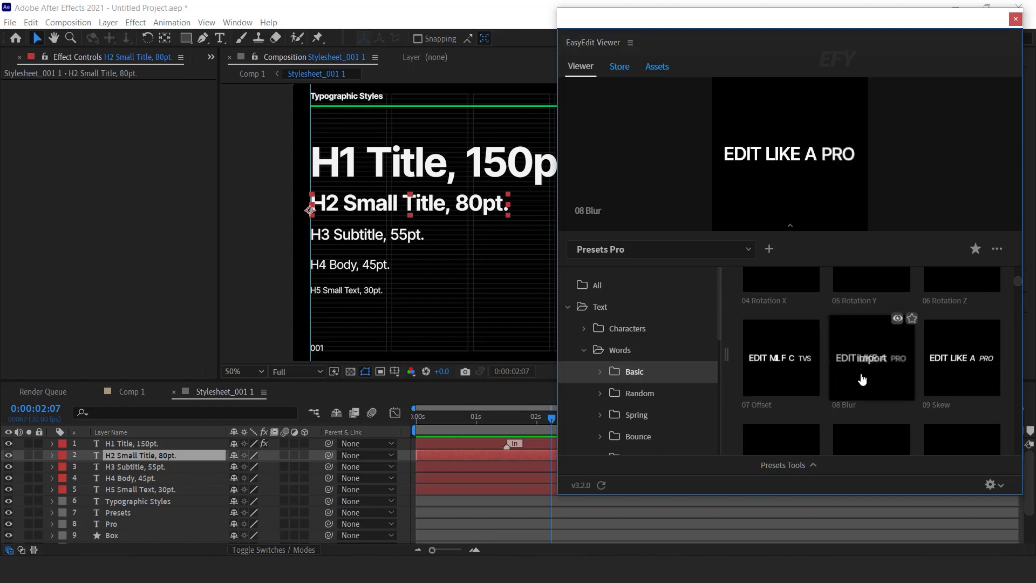
click(874, 364)
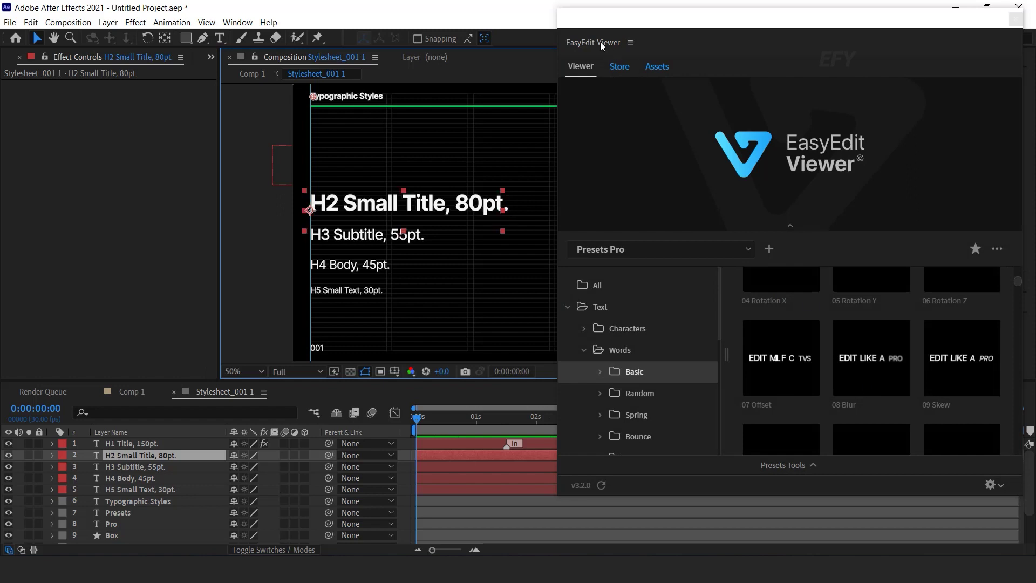
Preview the H1 and H2 title animations, then stop playback
drag(601, 46, 857, 46)
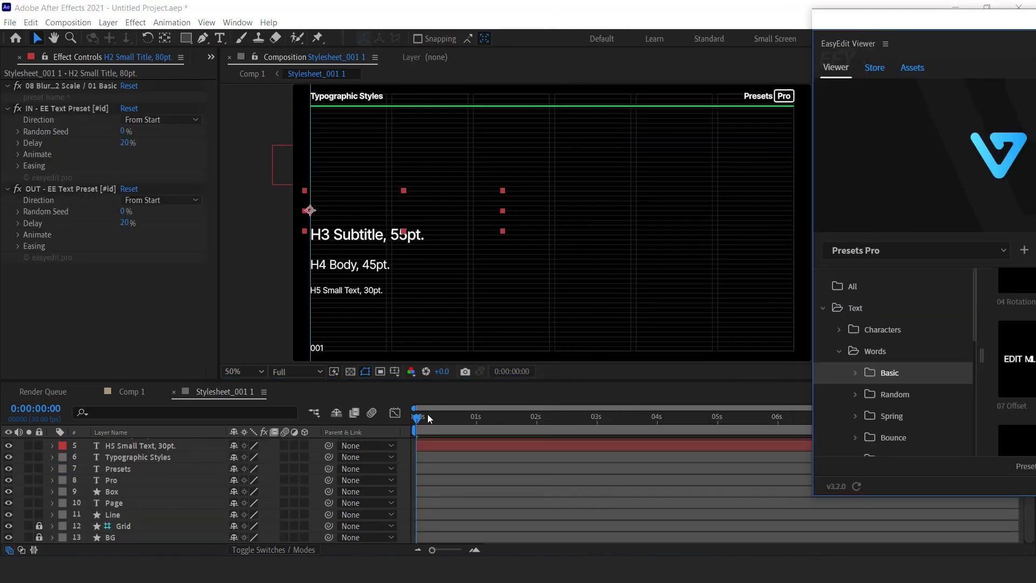
scroll(451, 486, up, 2)
key(space)
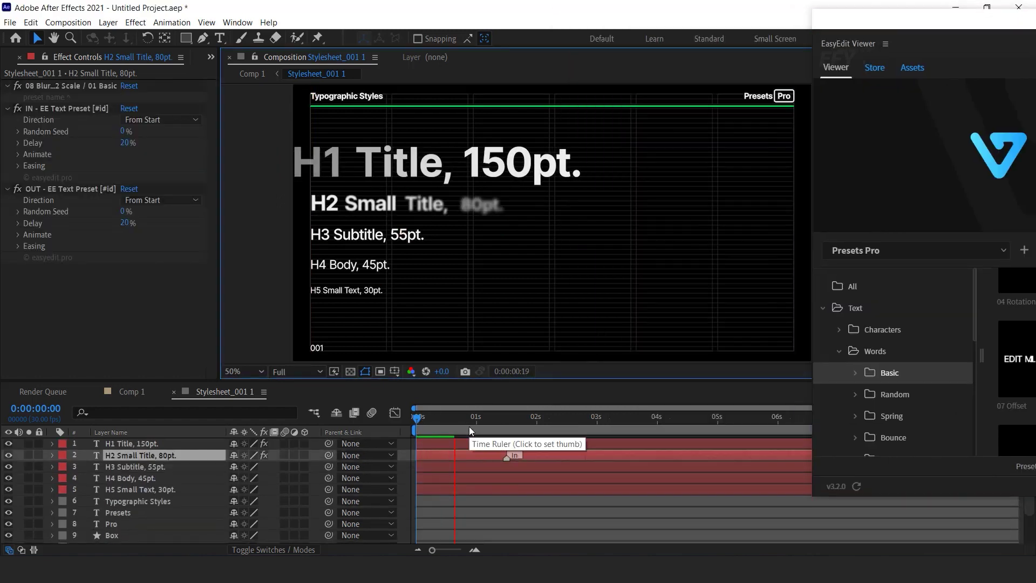
click(488, 423)
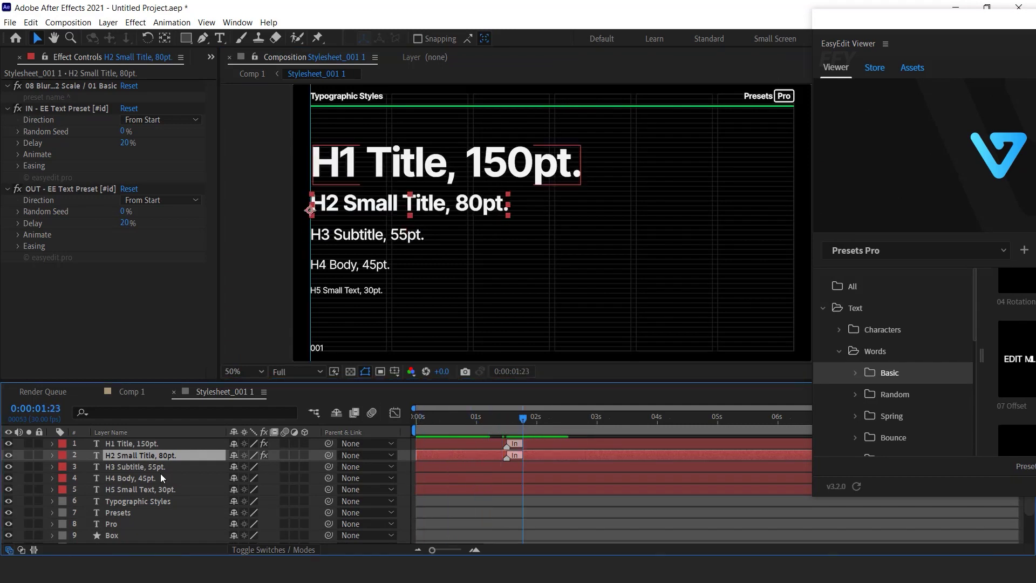
key(space)
Apply the Words > Random 02 Scale X preset to the H3 Subtitle layer
click(135, 466)
click(769, 390)
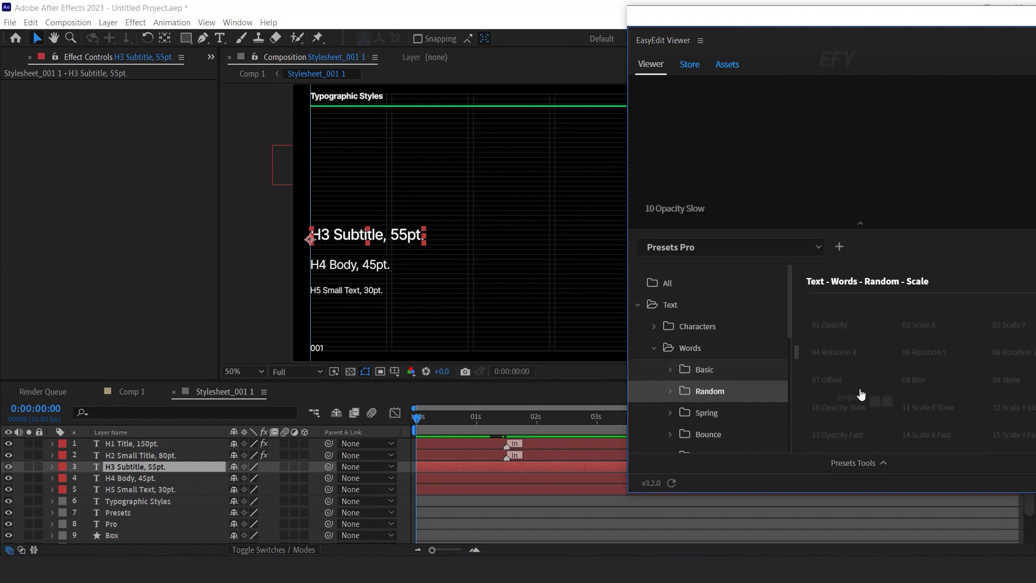
mouse_move(939, 348)
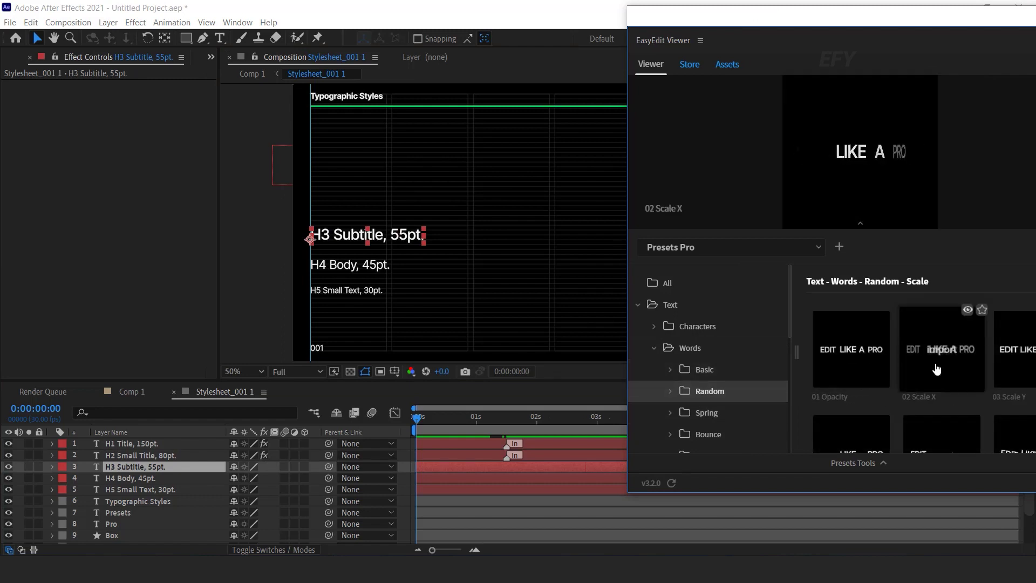
double_click(961, 353)
click(419, 420)
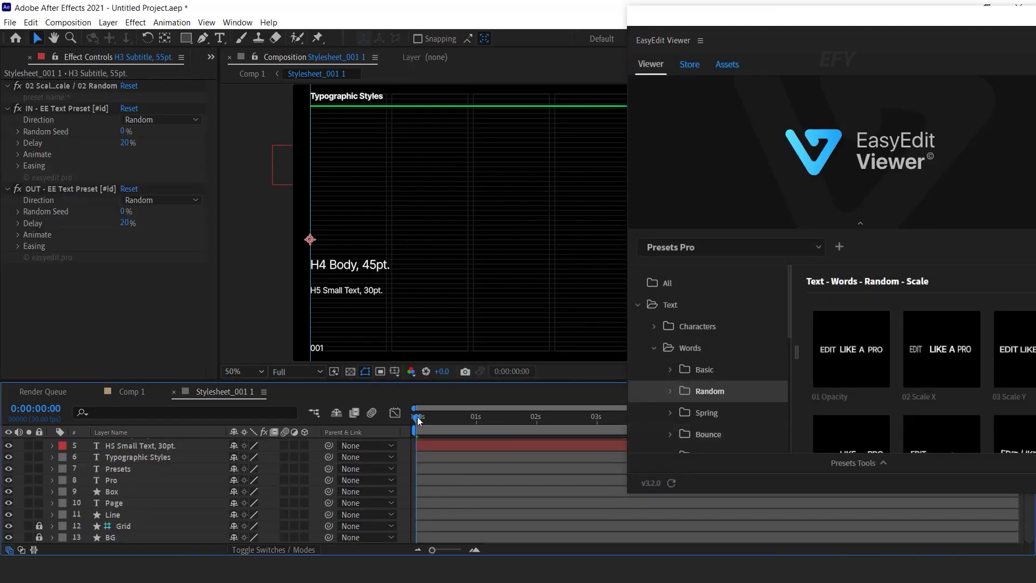
scroll(438, 490, up, 2)
drag(655, 21, 828, 22)
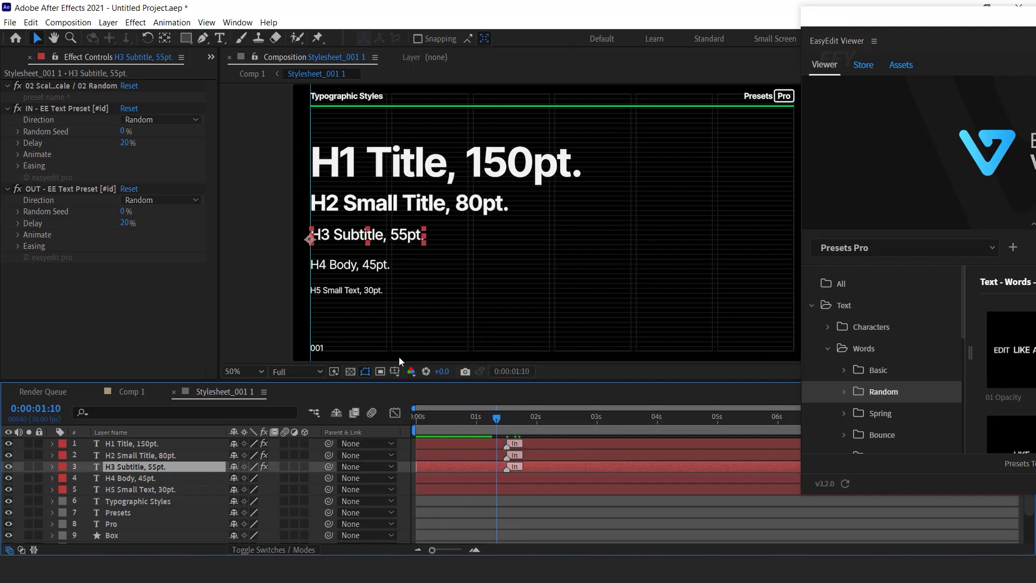
Hide the H4 Body and H5 Small Text layers
click(371, 265)
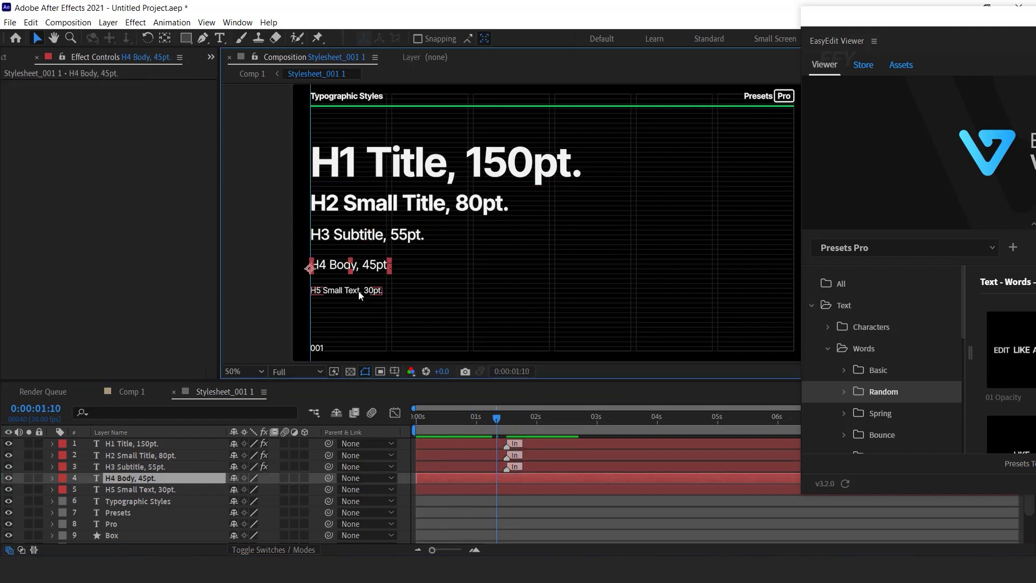
shift+click(359, 292)
click(9, 478)
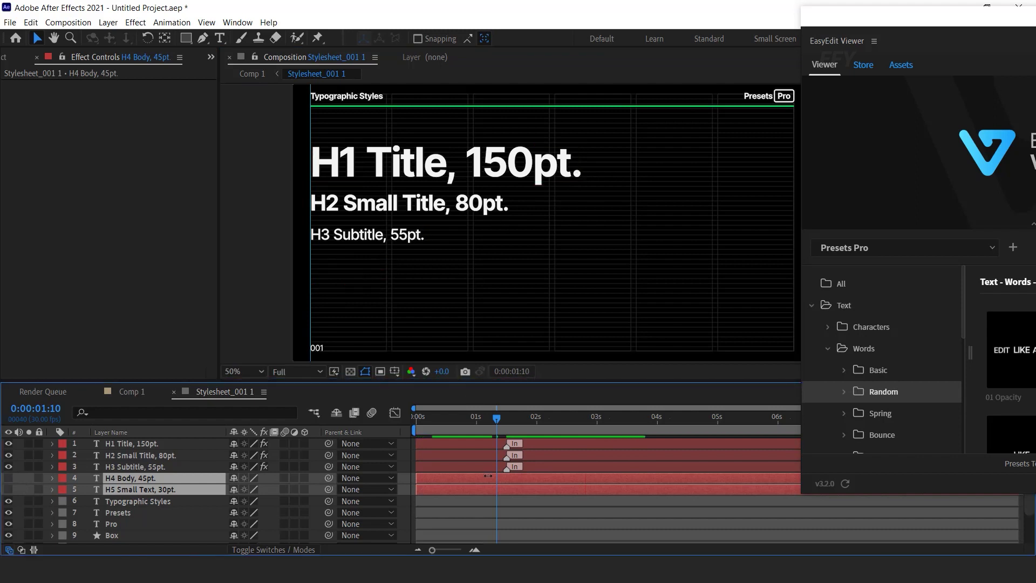
Retype the H1, H2 and H3 headings as 'Effect for you', 'Presets pro' and 'From easyedit pro'
click(497, 169)
double_click(500, 171)
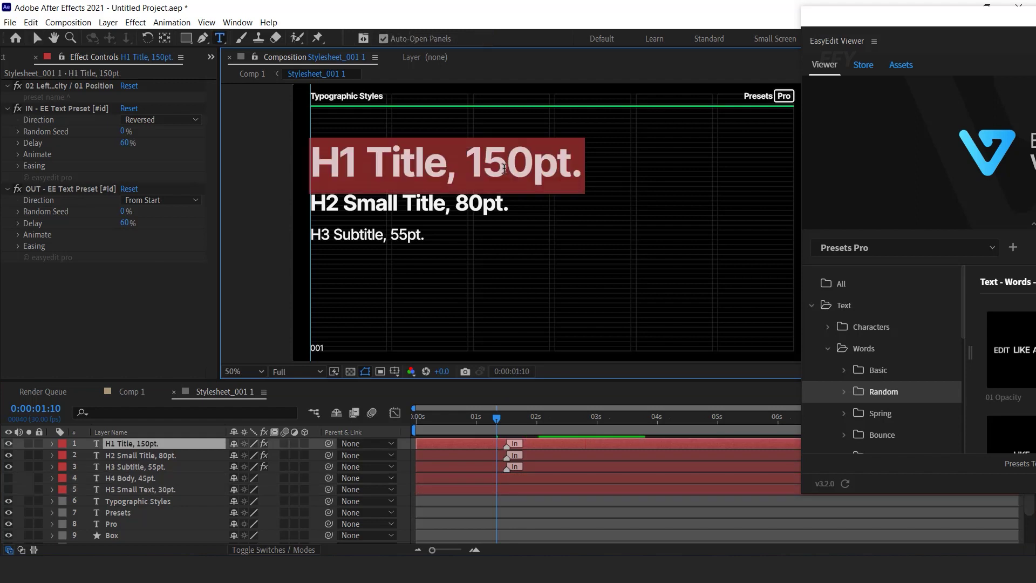
text(Effect for you)
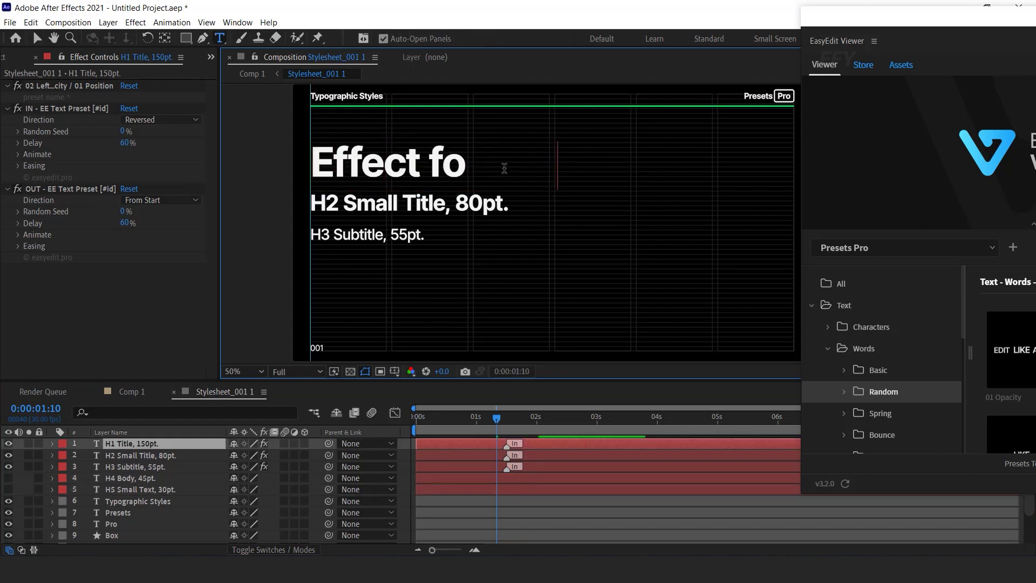
double_click(418, 202)
text(pro)
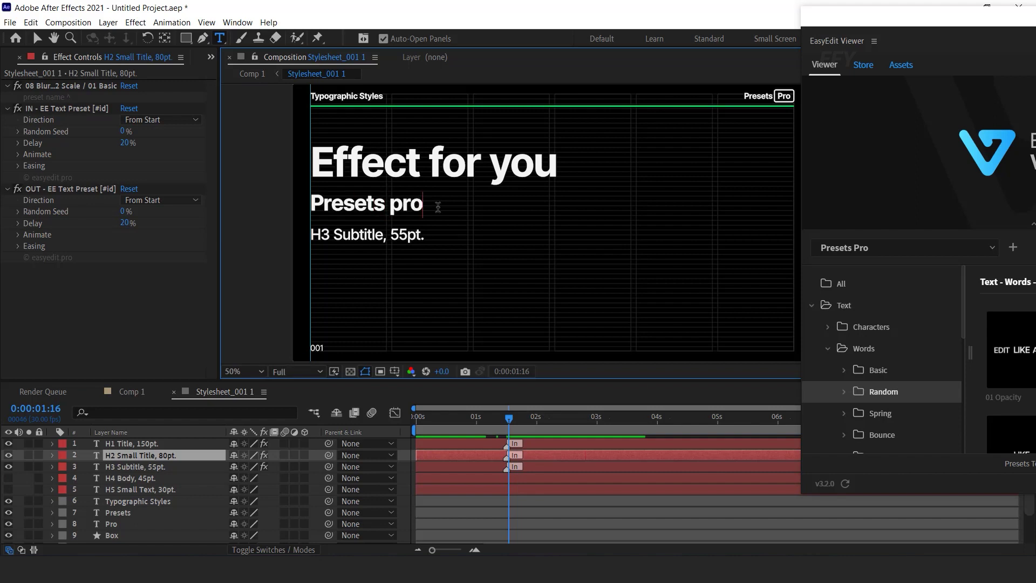
double_click(408, 236)
text(from)
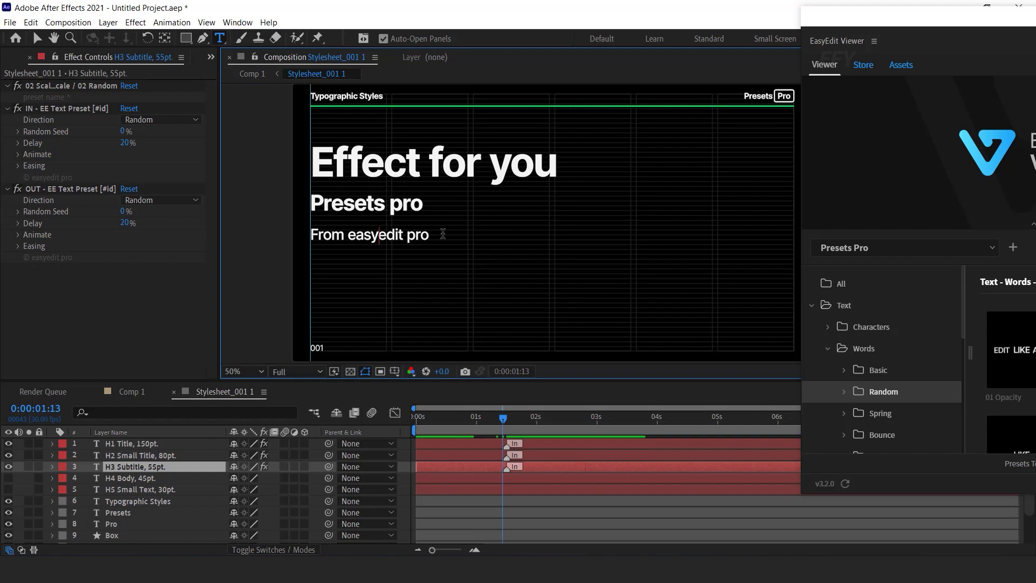
click(37, 40)
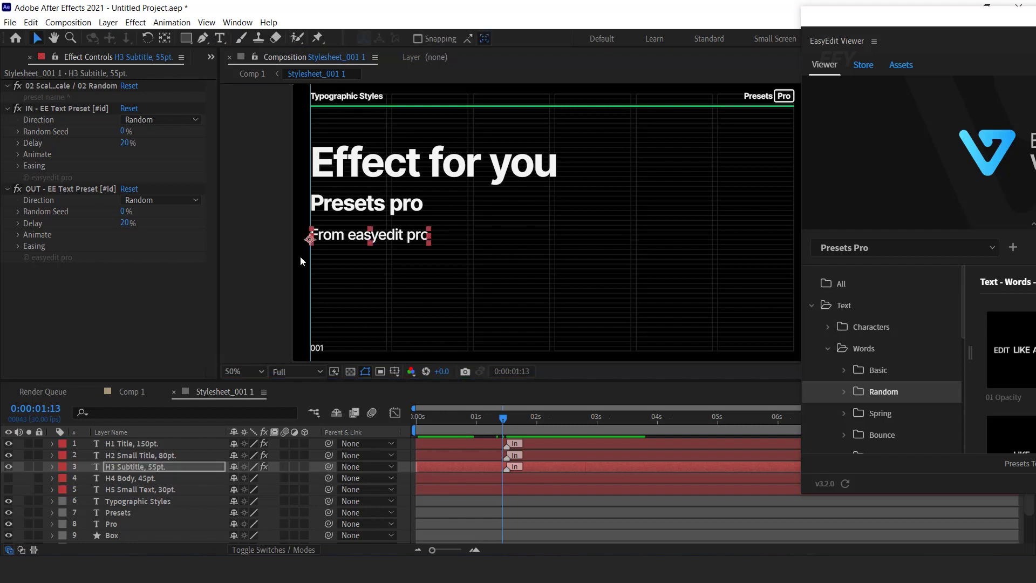
click(420, 419)
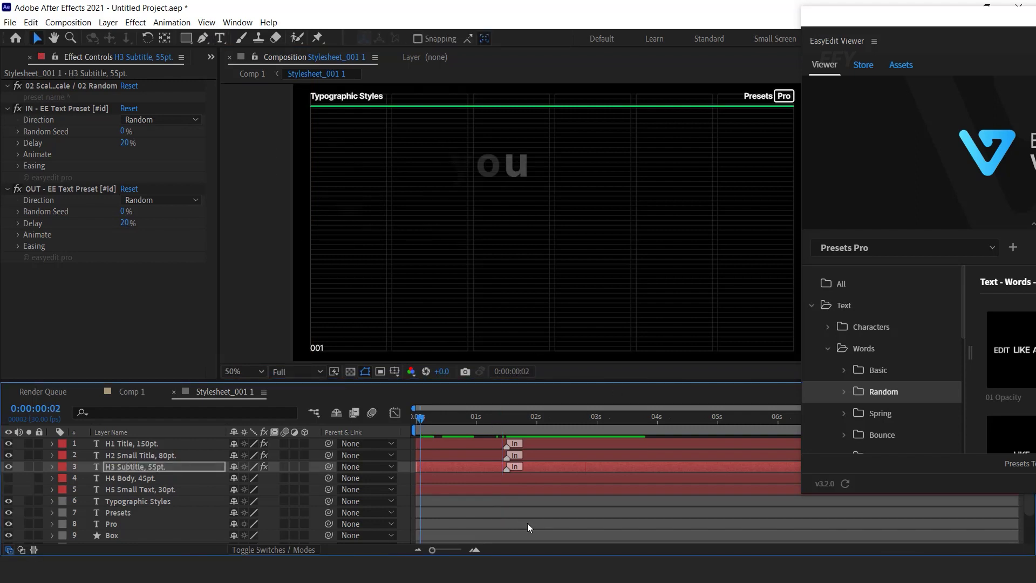